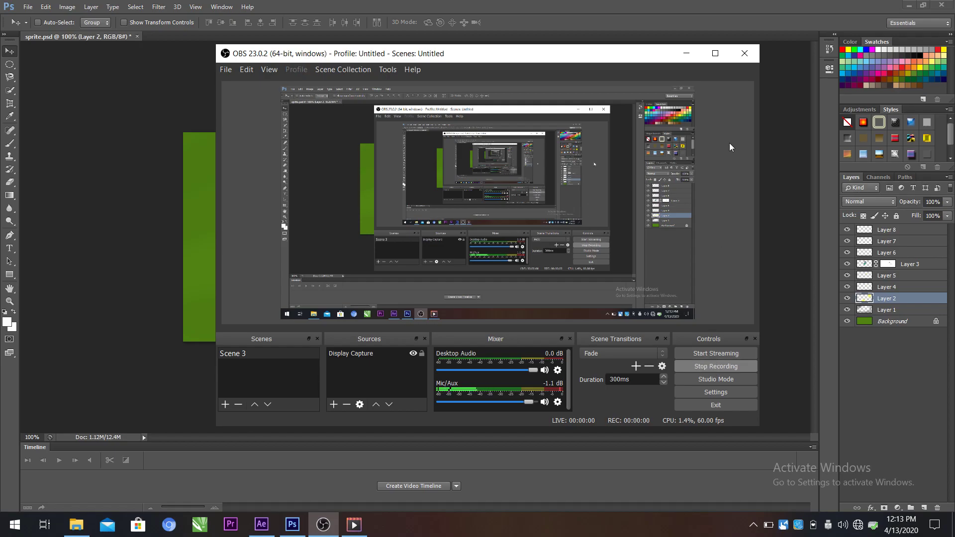
Minimize the OBS recorder and switch to After Effects, where POPUP.aep shows the empty Comp 3
{"action": "left_click", "coordinate": [687, 53]}
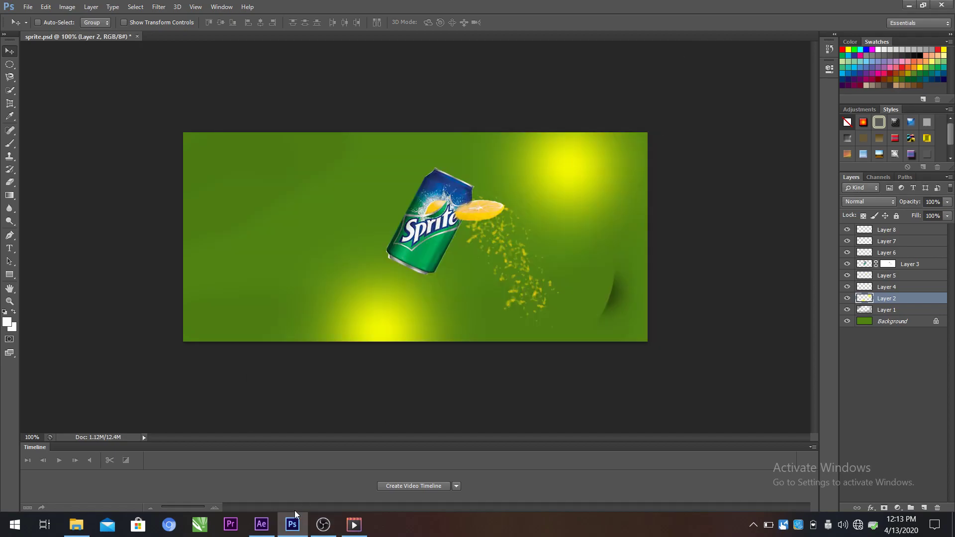
{"action": "left_click", "coordinate": [261, 525]}
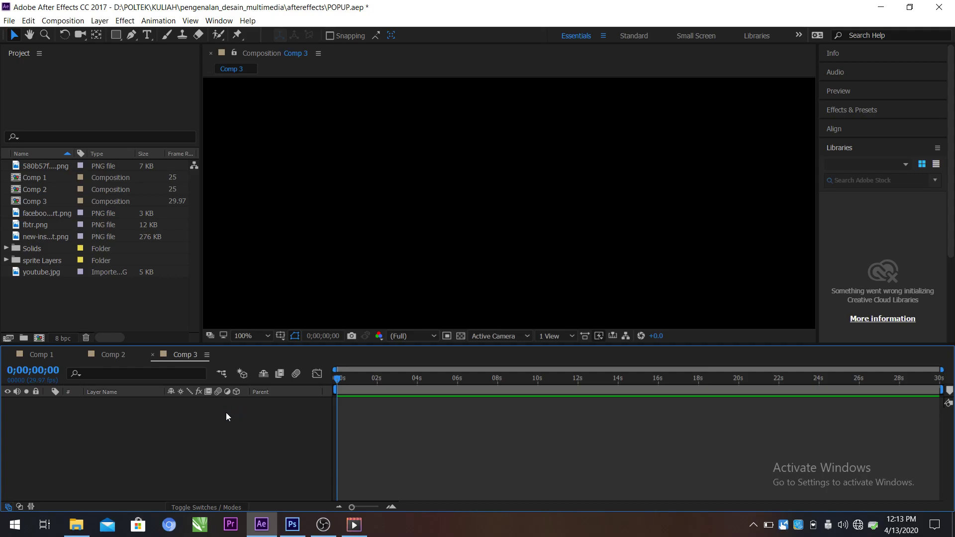
Bring Photoshop forward with the sprite.psd document
{"action": "left_click", "coordinate": [293, 525]}
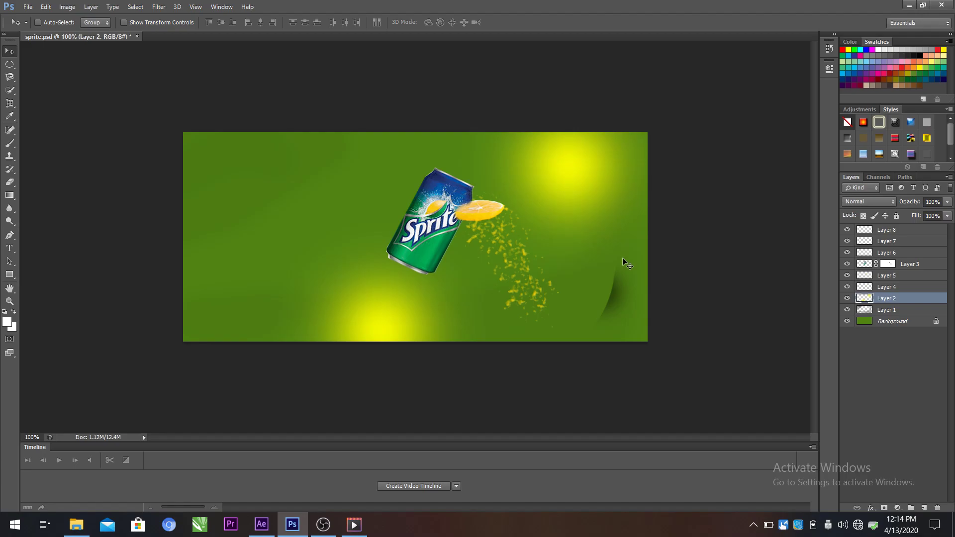
Hide and restore the green Background layer in sprite.psd, then return to After Effects
{"action": "left_click", "coordinate": [847, 322]}
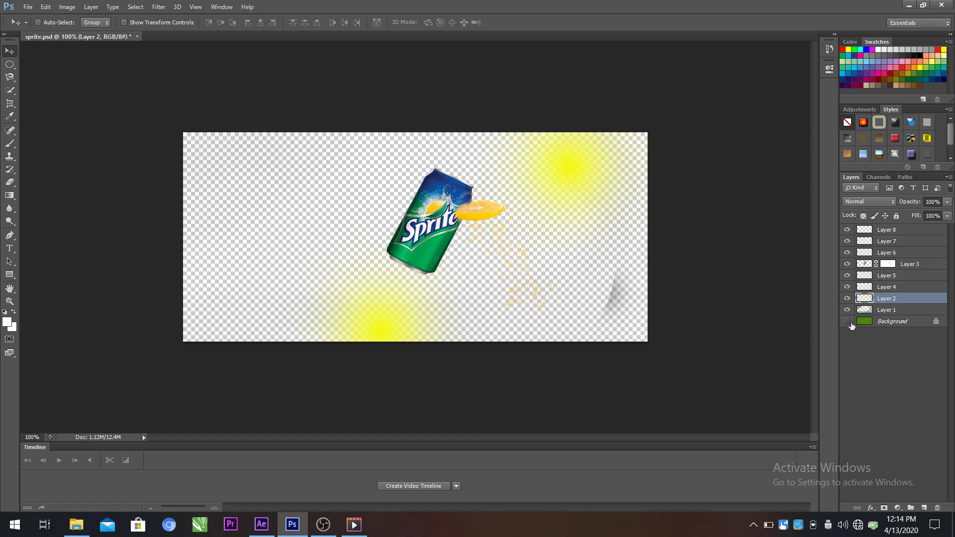
{"action": "left_click", "coordinate": [847, 322]}
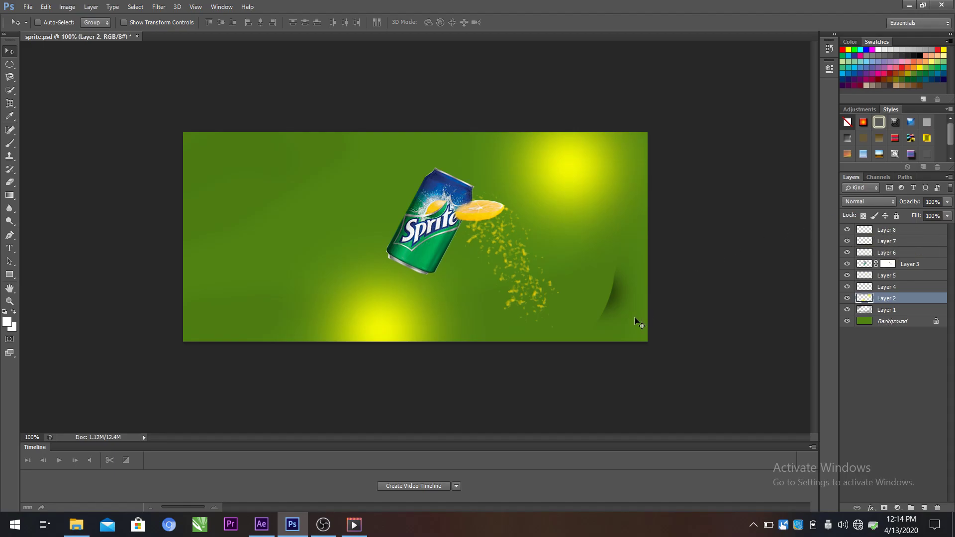
{"action": "left_click", "coordinate": [262, 525]}
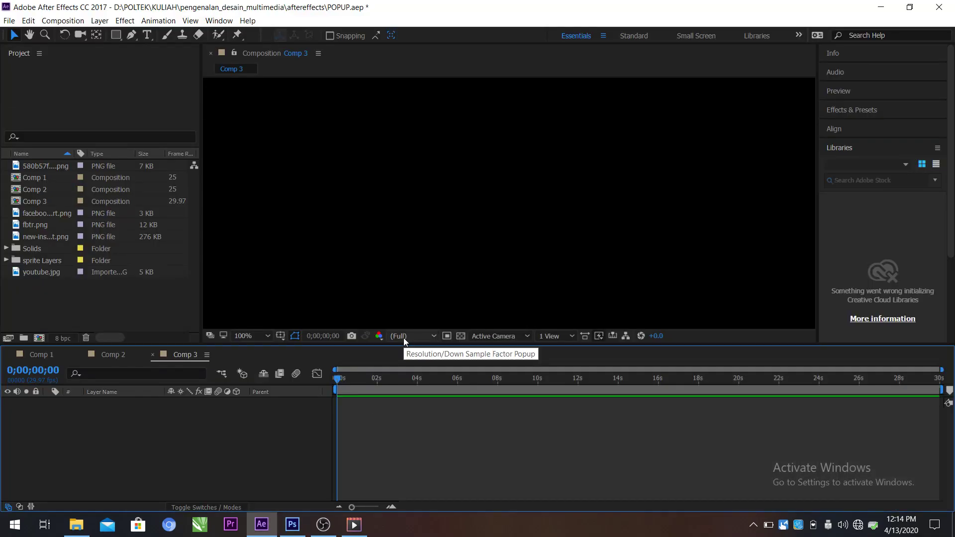
{"action": "left_click", "coordinate": [68, 21]}
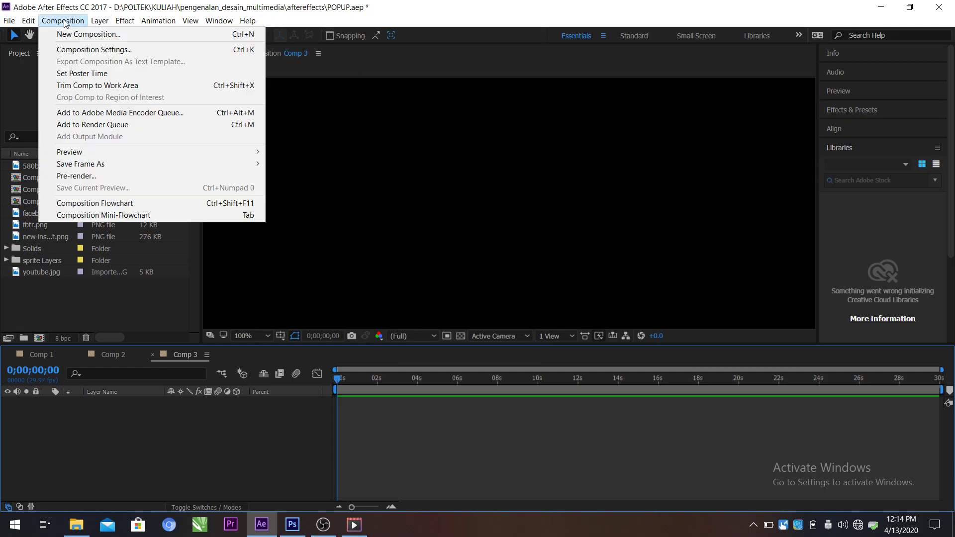
{"action": "left_click", "coordinate": [76, 49]}
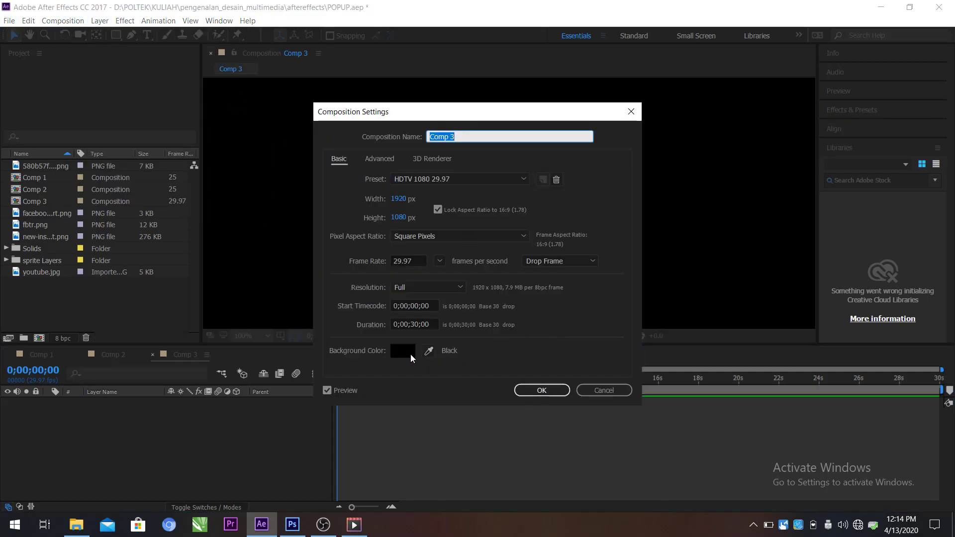
{"action": "left_click", "coordinate": [533, 393]}
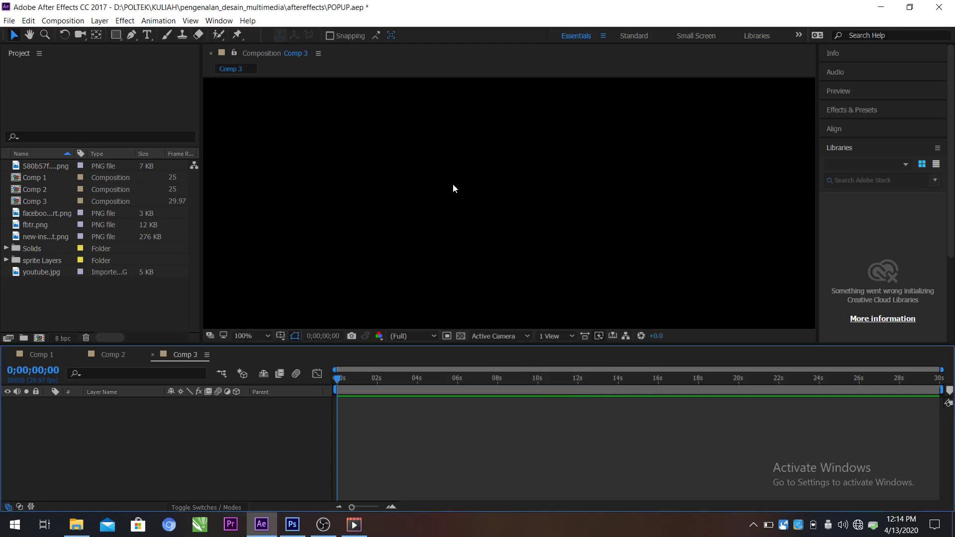
{"action": "left_click", "coordinate": [46, 17]}
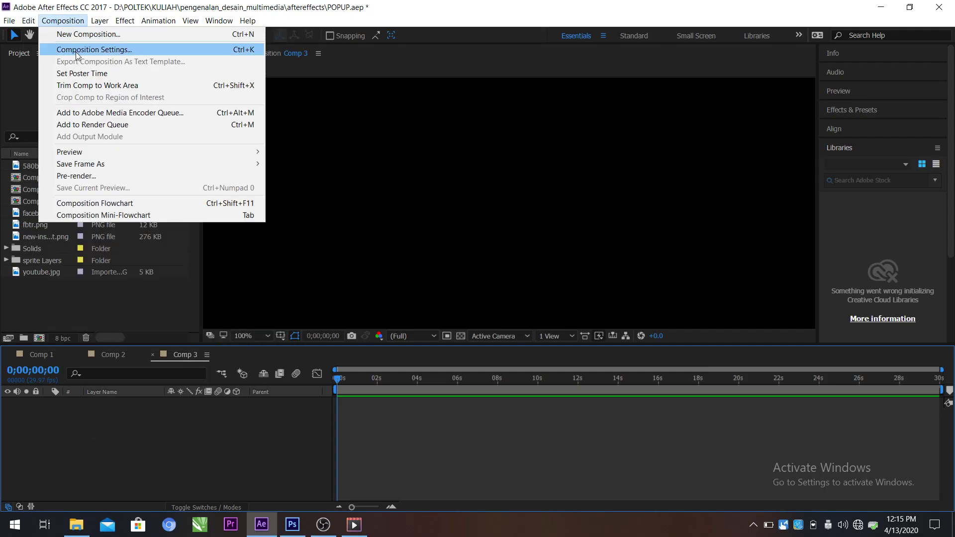
{"action": "left_click", "coordinate": [77, 50]}
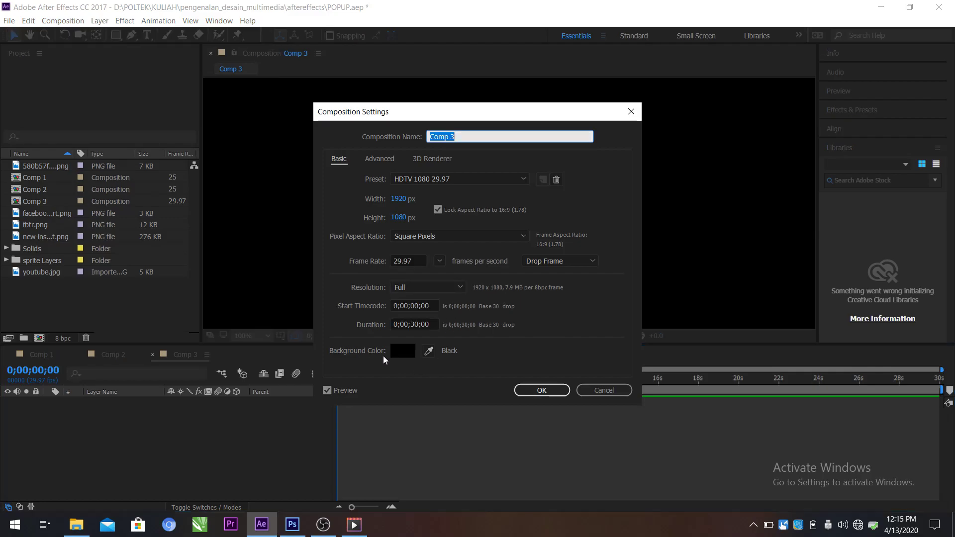
Leave Comp 3's settings unchanged and add a full-frame cyan solid, Cyan Solid 2
{"action": "left_click", "coordinate": [542, 390]}
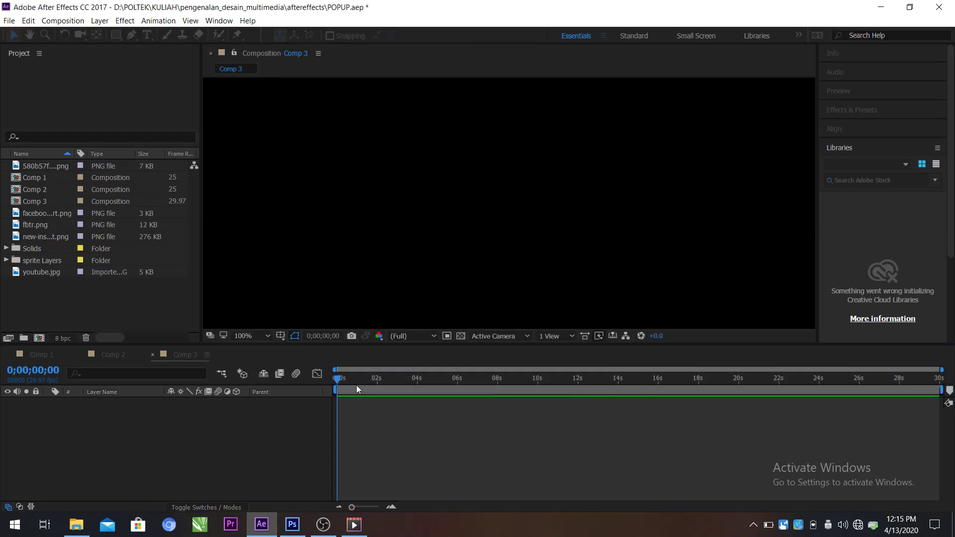
{"action": "right_click", "coordinate": [231, 435]}
{"action": "mouse_move", "coordinate": [295, 336]}
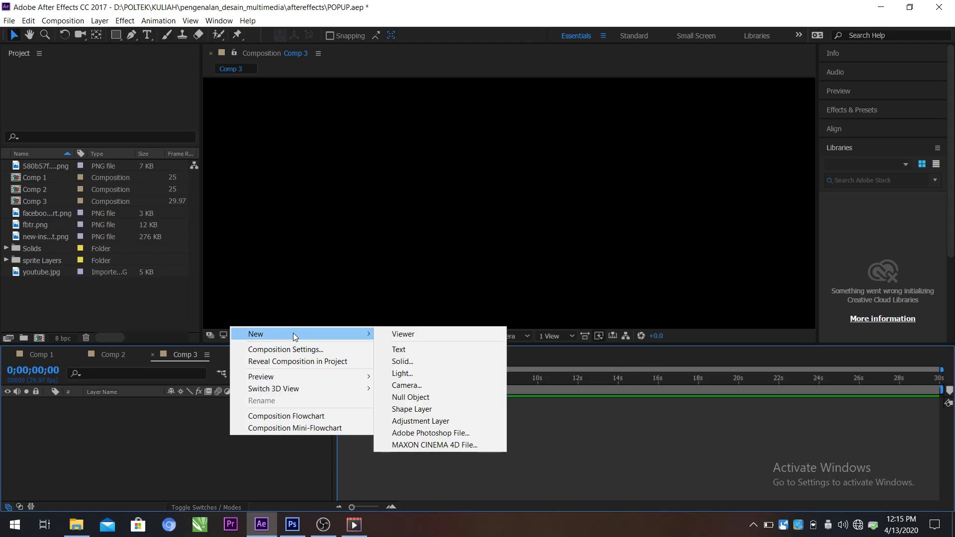
{"action": "left_click", "coordinate": [422, 361]}
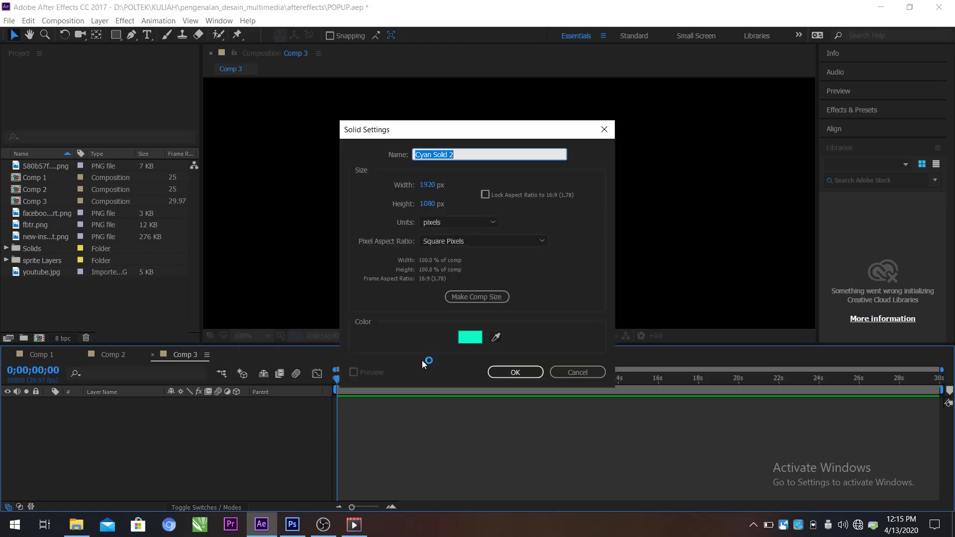
{"action": "left_click", "coordinate": [473, 340]}
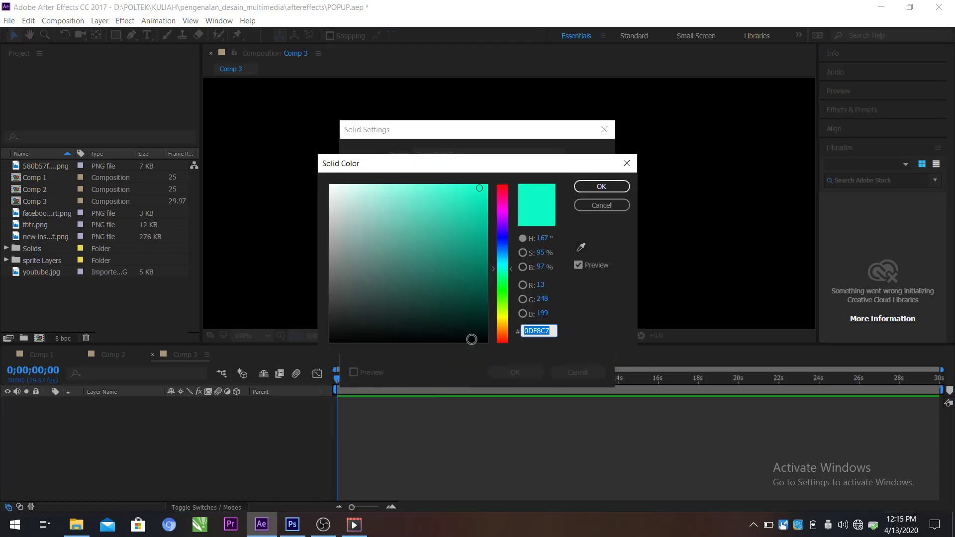
{"action": "left_click", "coordinate": [600, 186]}
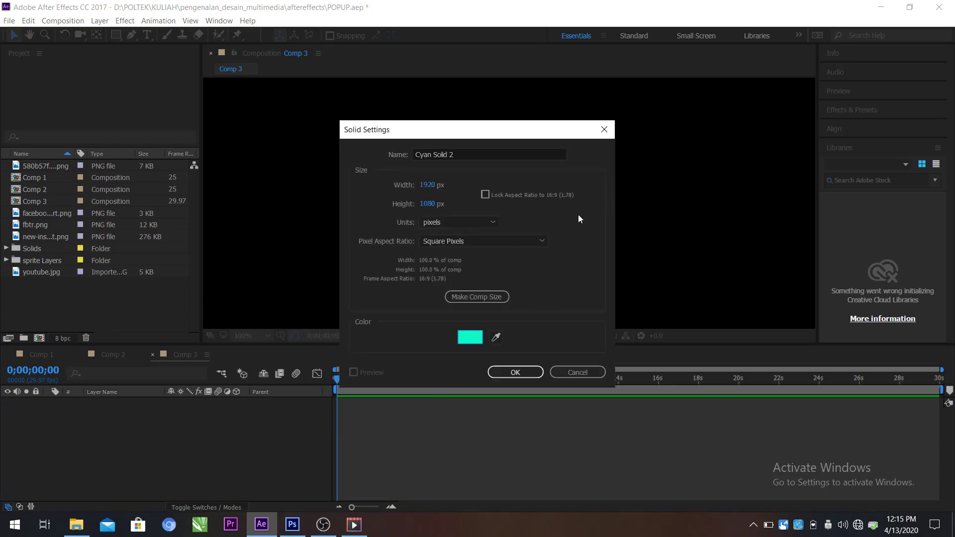
{"action": "left_click", "coordinate": [516, 373]}
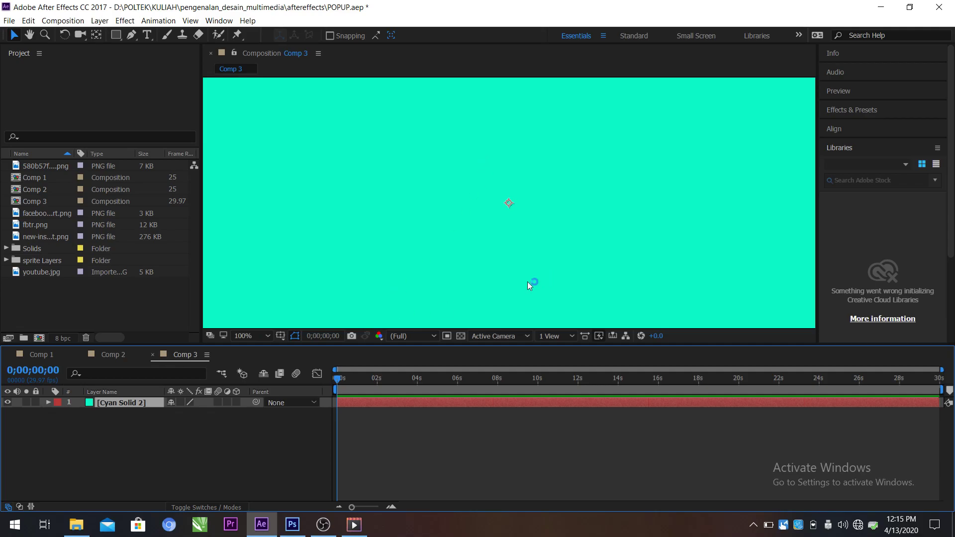
Create Shape Layer 1 with a centred red rectangle, then collapse its properties
{"action": "right_click", "coordinate": [119, 421]}
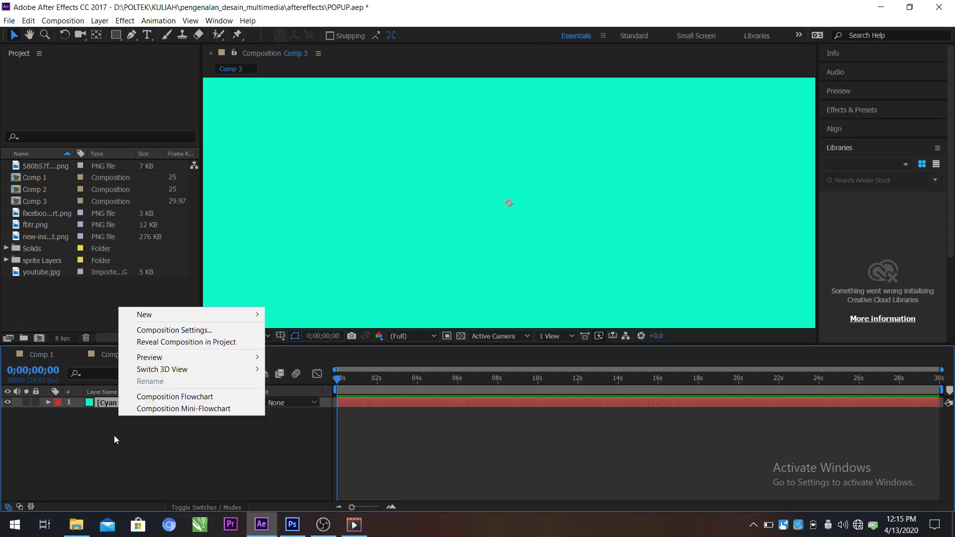
{"action": "mouse_move", "coordinate": [236, 318]}
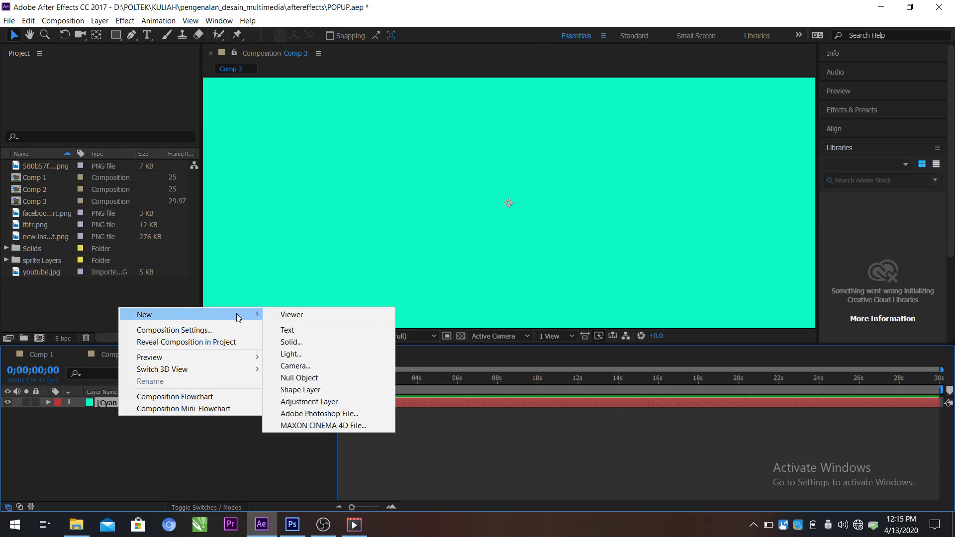
{"action": "left_click", "coordinate": [300, 390]}
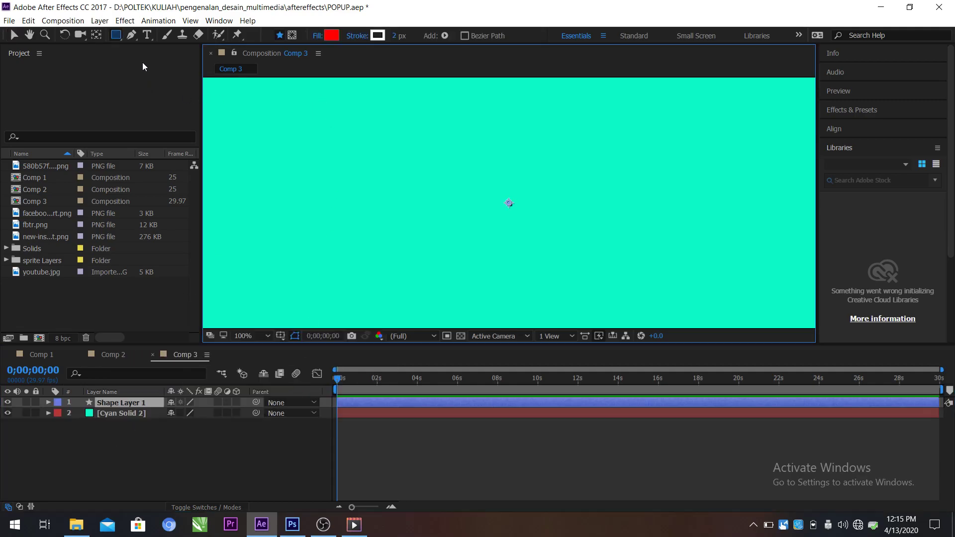
{"action": "mouse_move", "coordinate": [398, 146]}
{"action": "left_mouse_down"}
{"action": "mouse_move", "coordinate": [468, 188]}
{"action": "mouse_move", "coordinate": [607, 232]}
{"action": "left_mouse_up"}
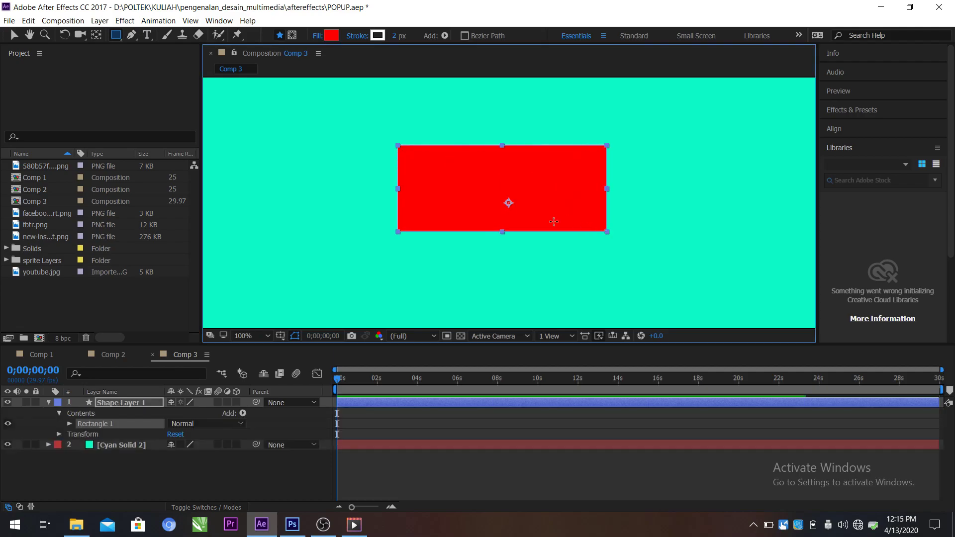
{"action": "left_click", "coordinate": [49, 402]}
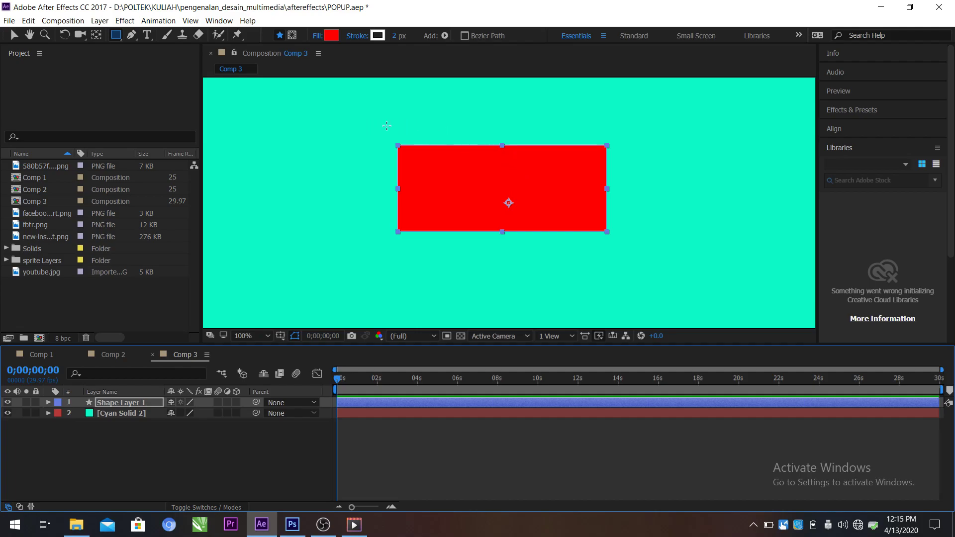
Rename Cyan Solid 2 to backgroundlayer, then select Shape Layer 1
{"action": "left_click", "coordinate": [127, 413]}
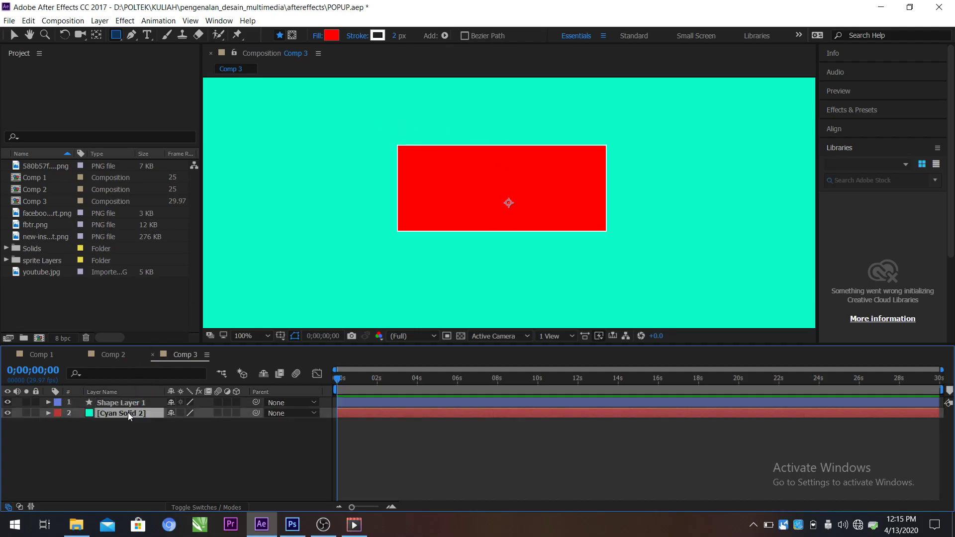
{"action": "right_click", "coordinate": [127, 413]}
{"action": "left_click", "coordinate": [187, 503]}
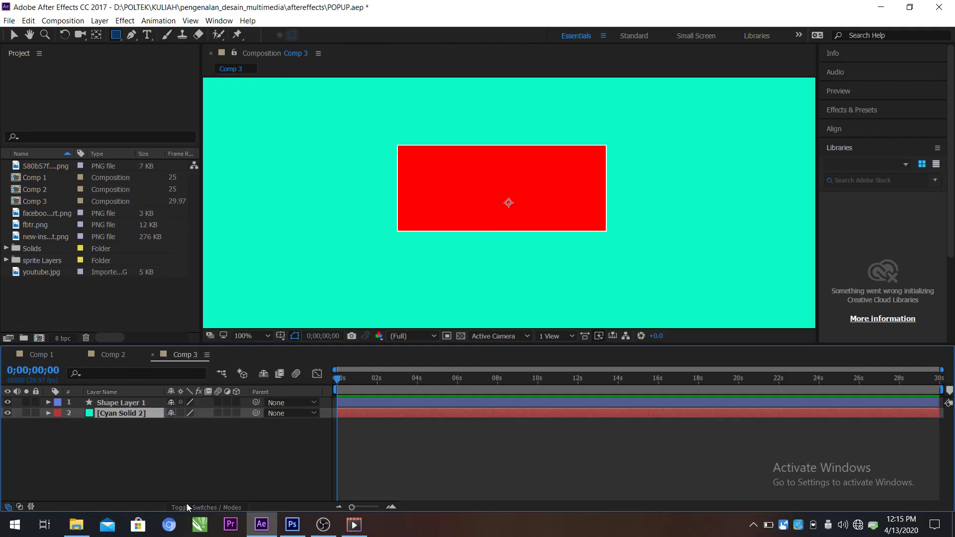
{"action": "type", "text": "backgroundlayer"}
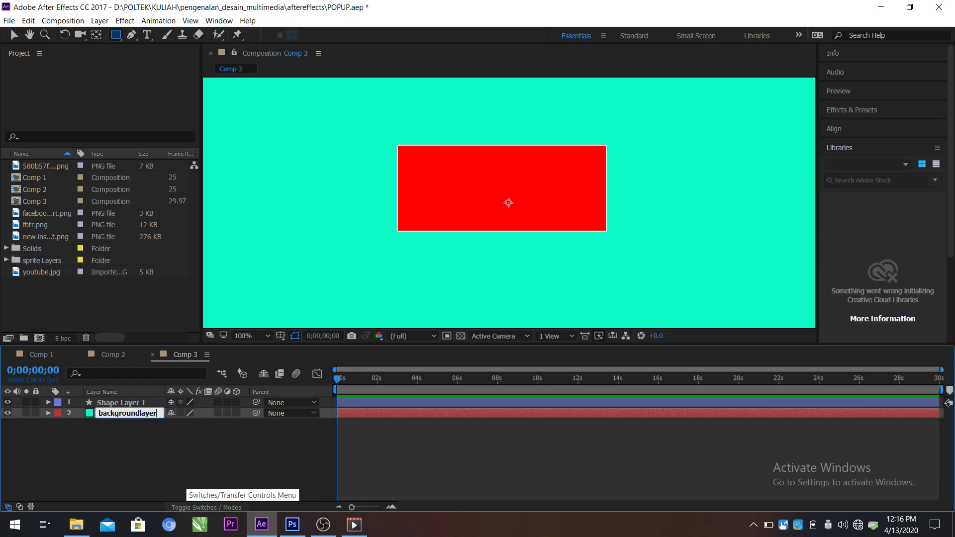
{"action": "key", "text": "Return"}
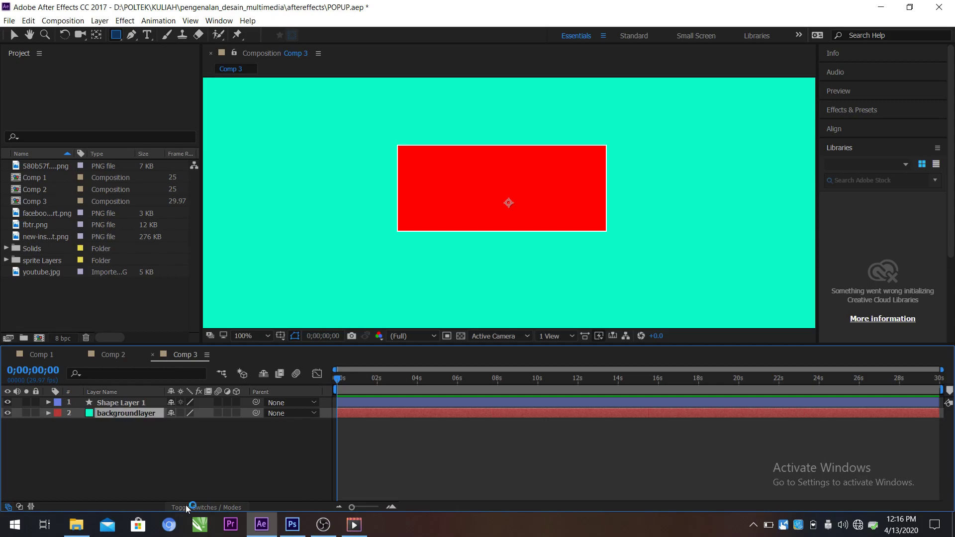
{"action": "left_click", "coordinate": [147, 403]}
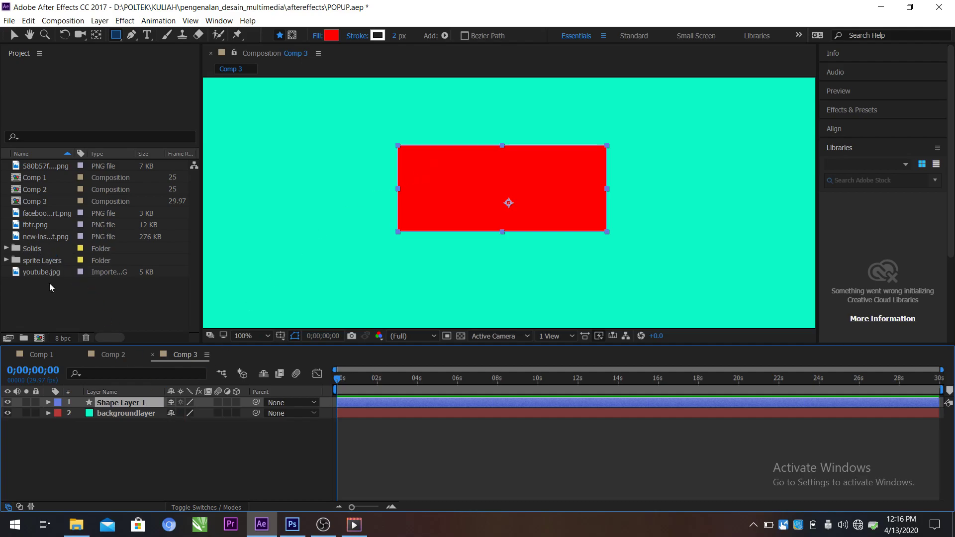
Add youtube.jpg to Comp 3 above Shape Layer 1, then bring up the Sprite video player
{"action": "mouse_move", "coordinate": [46, 273]}
{"action": "left_mouse_down"}
{"action": "mouse_move", "coordinate": [84, 333]}
{"action": "mouse_move", "coordinate": [118, 428]}
{"action": "left_mouse_up"}
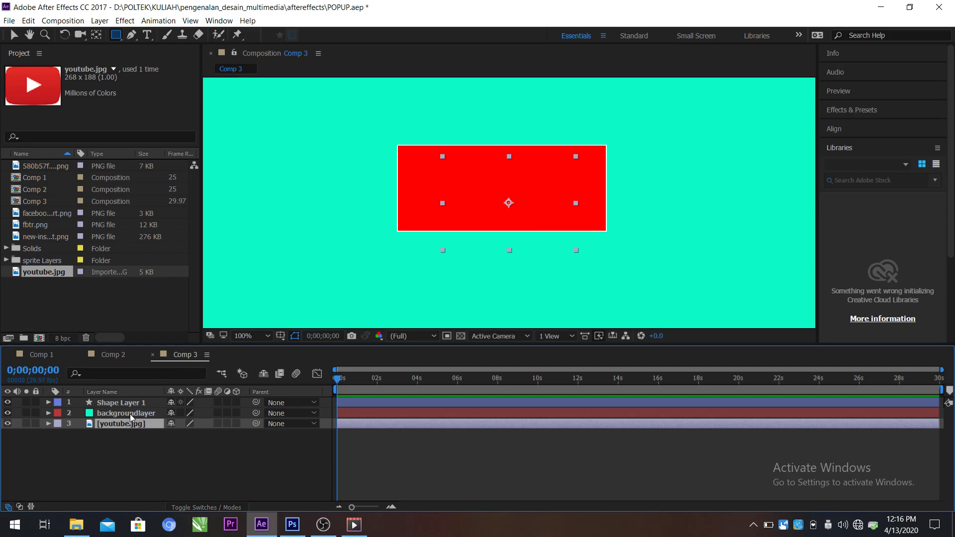
{"action": "left_click_drag", "start_coordinate": [126, 428], "coordinate": [137, 404]}
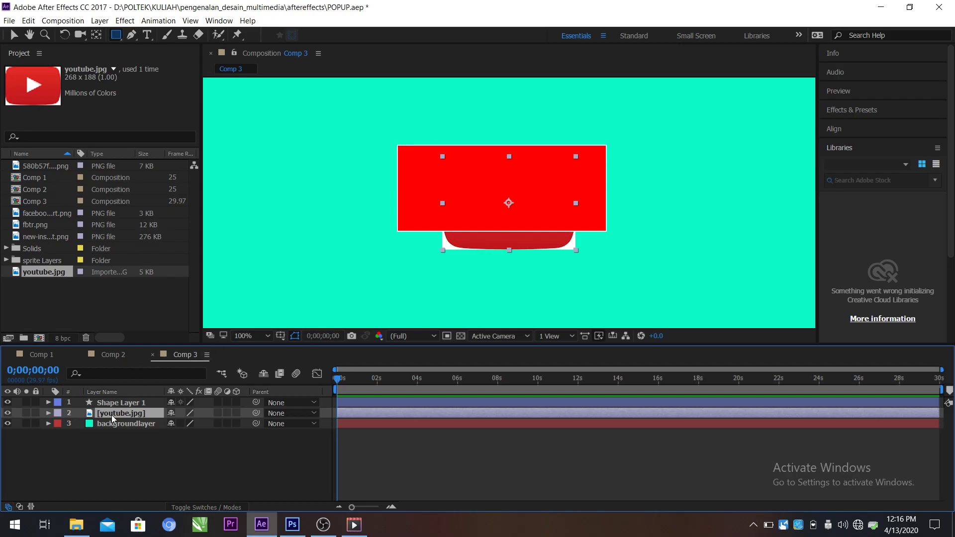
{"action": "left_click_drag", "start_coordinate": [119, 413], "coordinate": [127, 401]}
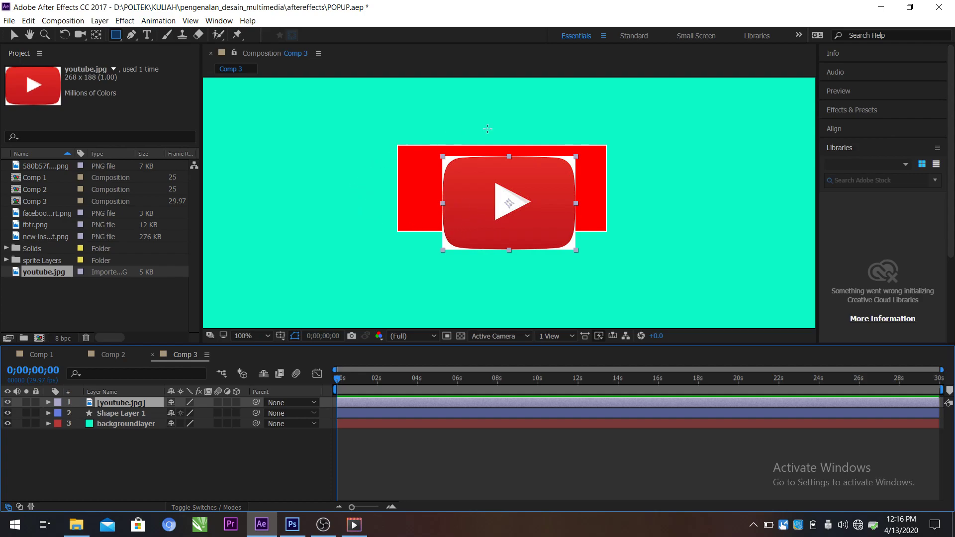
{"action": "left_click", "coordinate": [355, 524]}
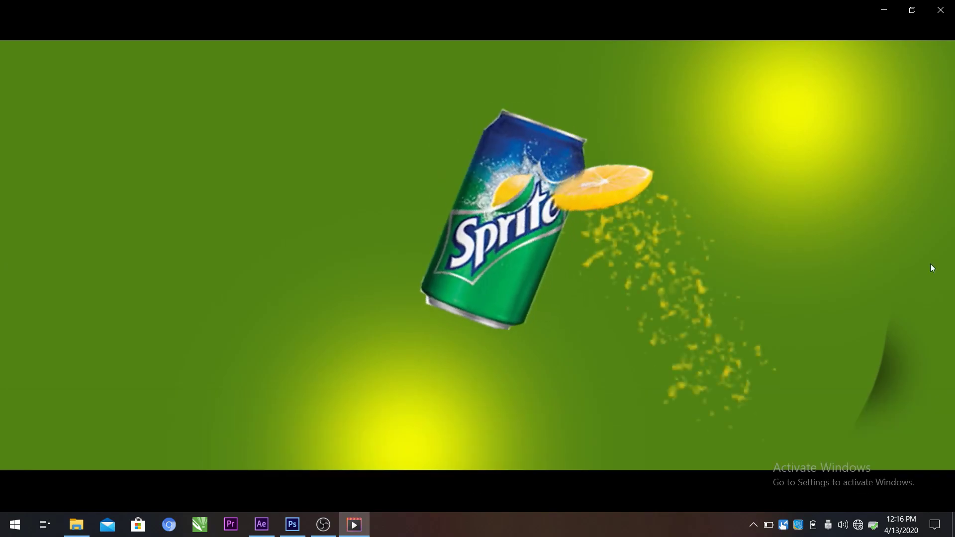
Pause the Sprite reference clip and return to sprite.psd in Photoshop
{"action": "mouse_move", "coordinate": [758, 174]}
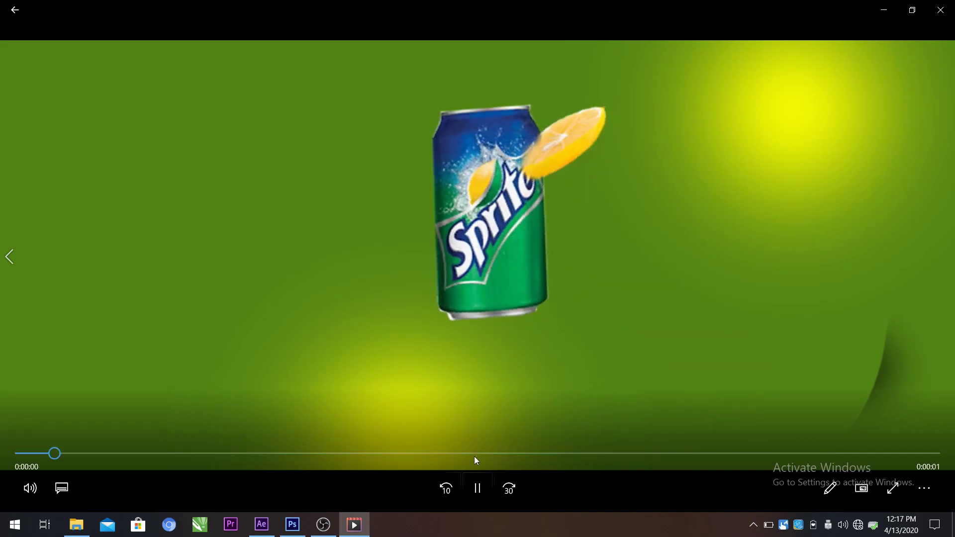
{"action": "left_click", "coordinate": [478, 489]}
{"action": "left_click", "coordinate": [307, 523]}
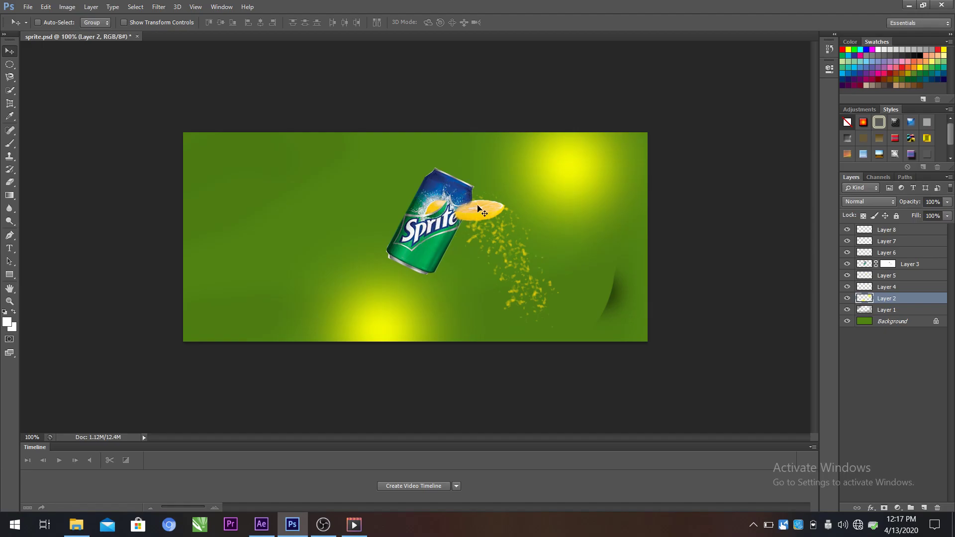
Toggle Layers 4, 5 and 3 off and on, identifying Layer 3 as the Sprite can
{"action": "left_click", "coordinate": [847, 288]}
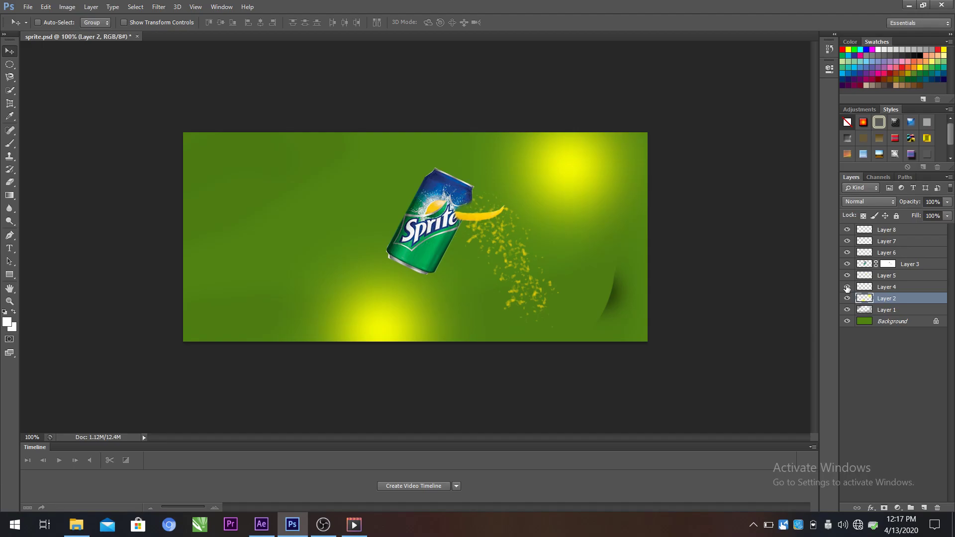
{"action": "left_click", "coordinate": [847, 288]}
{"action": "left_click", "coordinate": [848, 276]}
{"action": "left_click", "coordinate": [848, 276]}
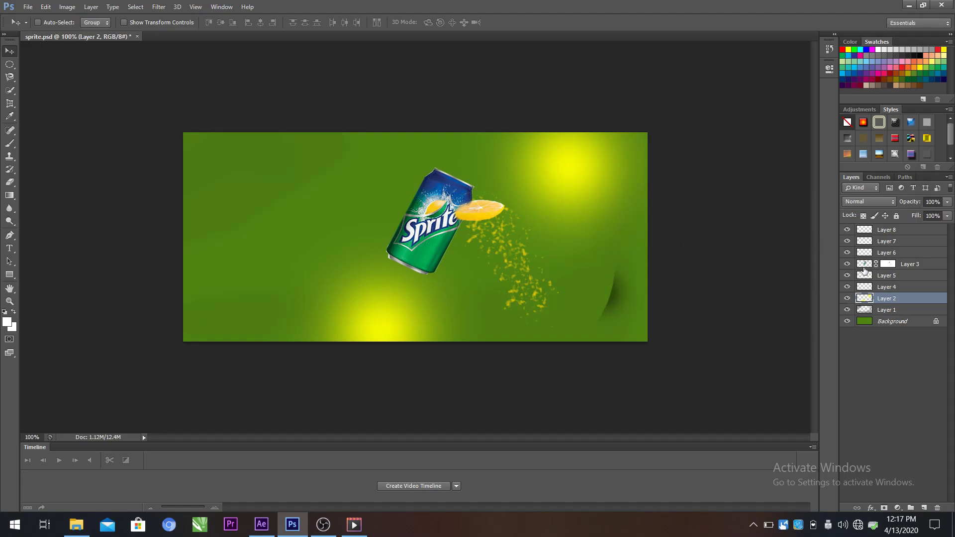
{"action": "left_click", "coordinate": [847, 264]}
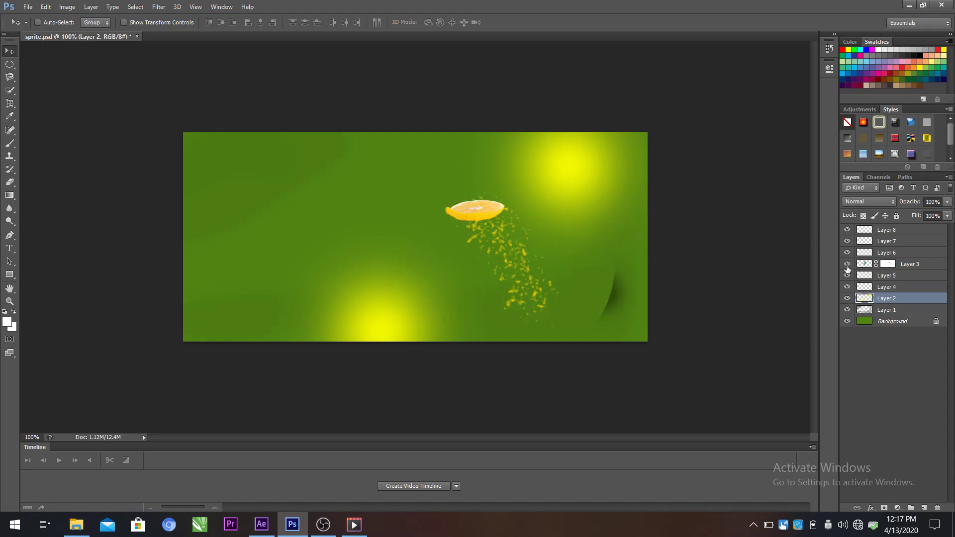
{"action": "left_click", "coordinate": [848, 264]}
{"action": "left_click", "coordinate": [847, 265]}
{"action": "left_click", "coordinate": [848, 265]}
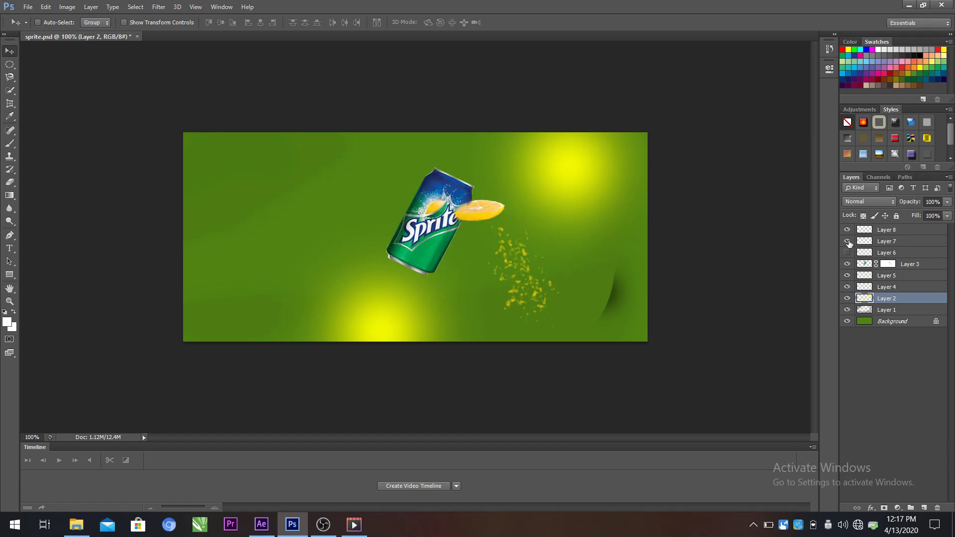
Hide and reshow the splash particle Layers 7 and 8, then switch to After Effects
{"action": "left_click", "coordinate": [848, 241]}
{"action": "left_click", "coordinate": [849, 230]}
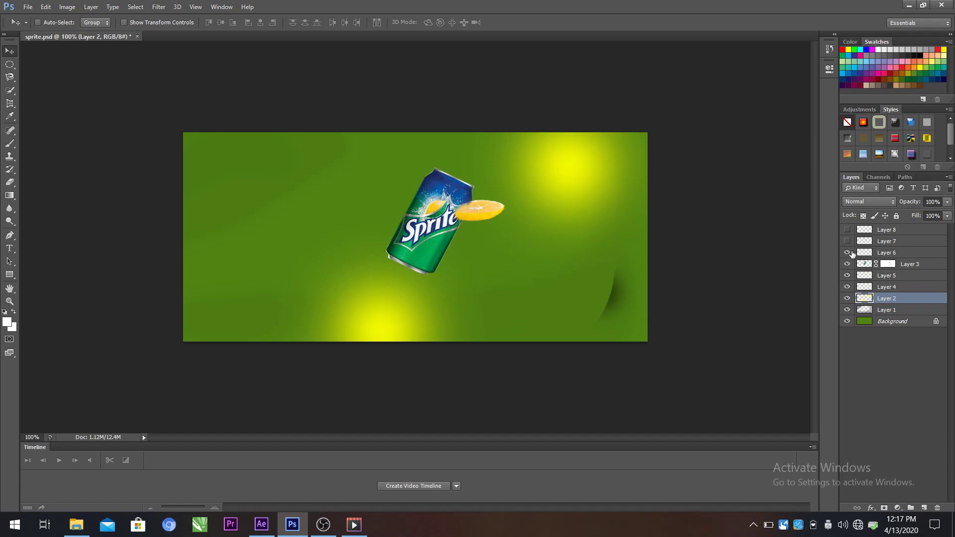
{"action": "left_click", "coordinate": [847, 253]}
{"action": "left_click", "coordinate": [847, 241]}
{"action": "left_click", "coordinate": [847, 230]}
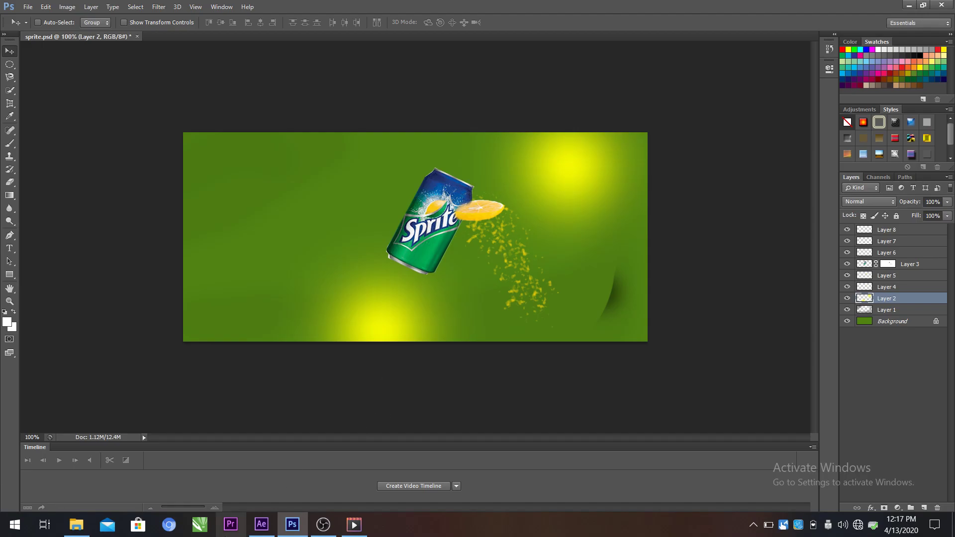
{"action": "left_click", "coordinate": [262, 527]}
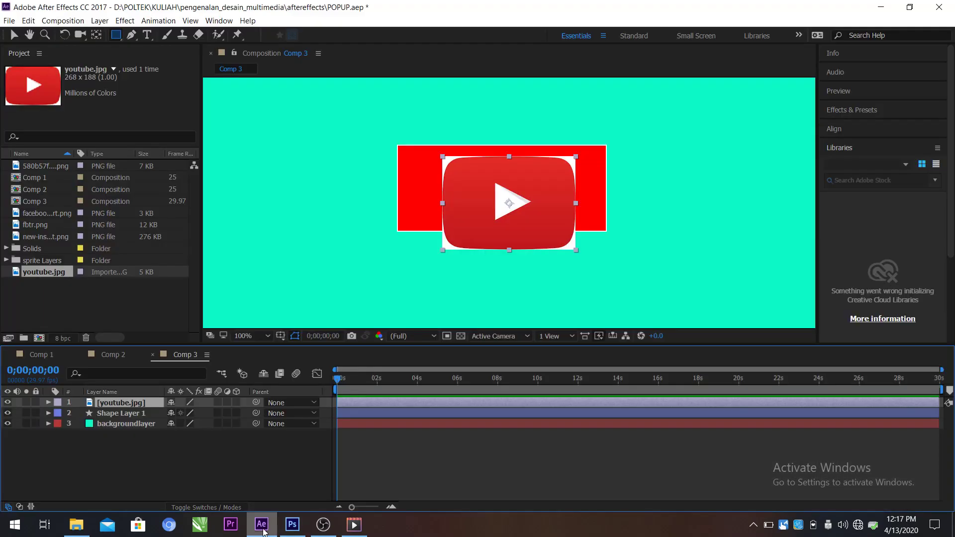
Minimize After Effects to reveal sprite.psd in Photoshop with all layers visible
{"action": "left_click", "coordinate": [264, 531]}
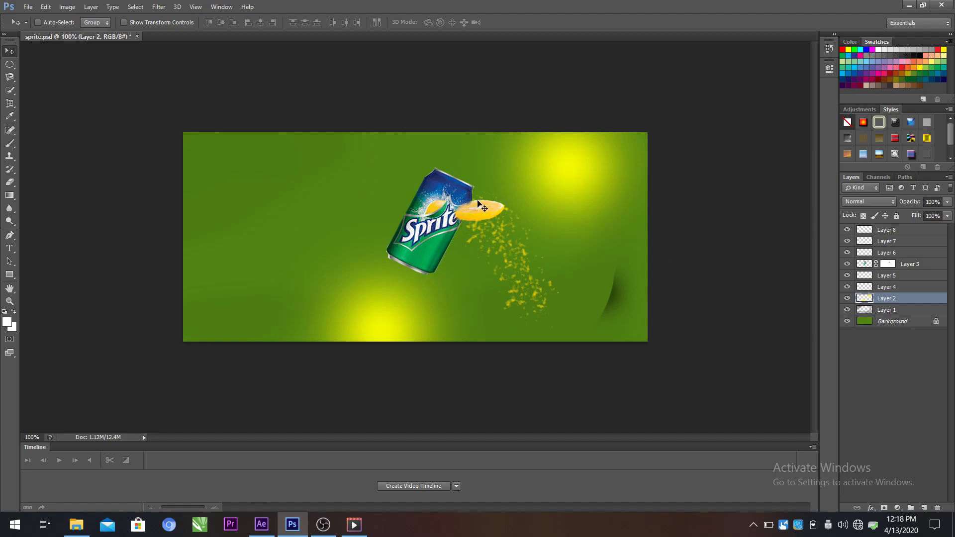
Hide the glow, lemon, can and splash layers to see the green background, then restore them and save sprite.psd
{"action": "left_click", "coordinate": [848, 299]}
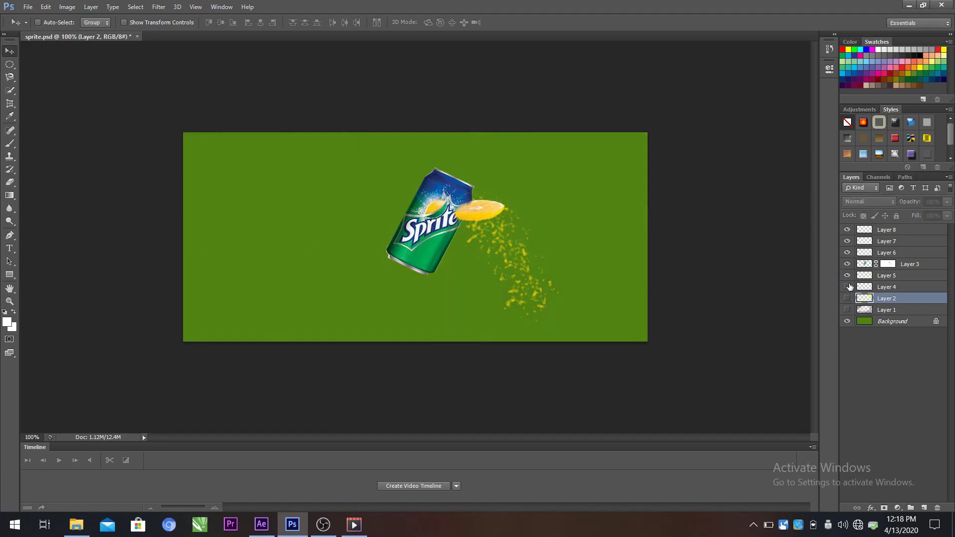
{"action": "left_click_drag", "start_coordinate": [850, 287], "coordinate": [848, 230]}
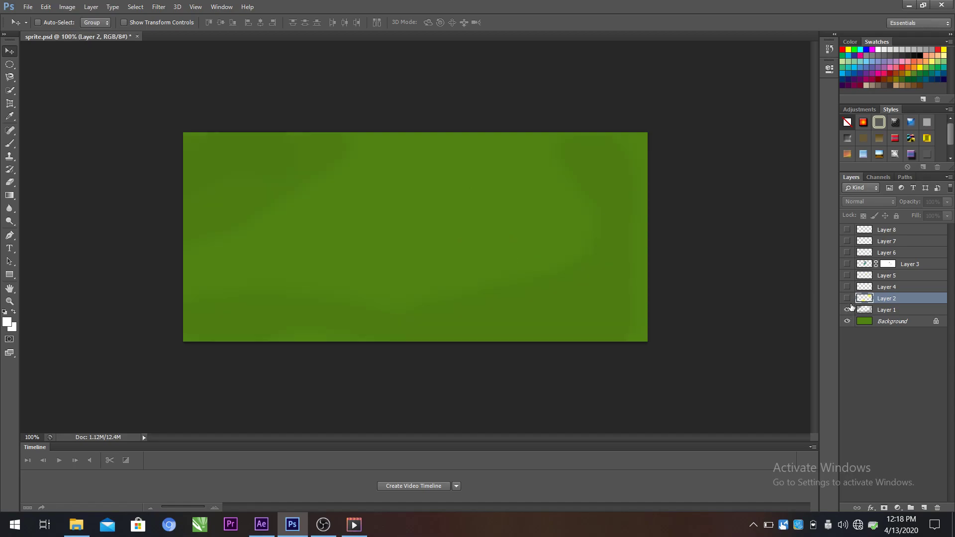
{"action": "left_click_drag", "start_coordinate": [848, 298], "coordinate": [847, 229]}
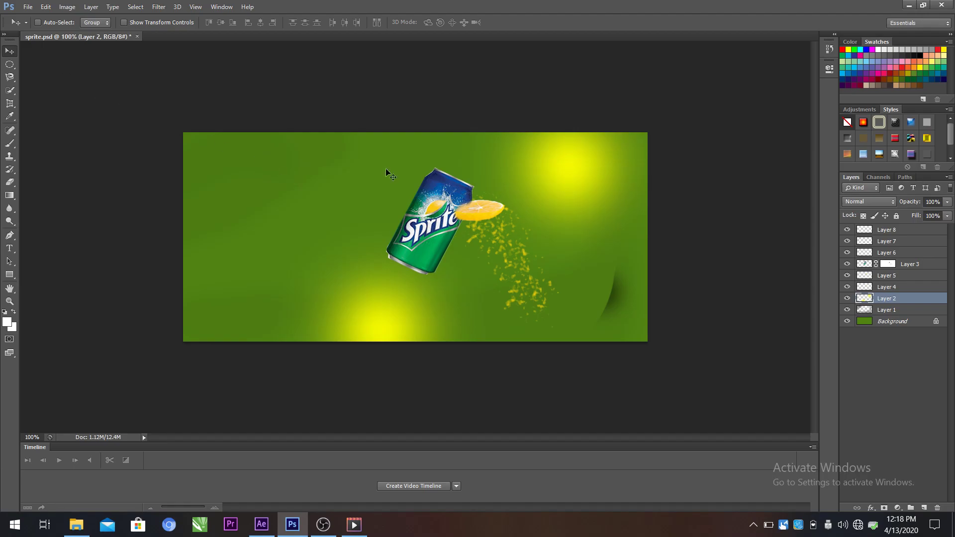
{"action": "left_click", "coordinate": [28, 7]}
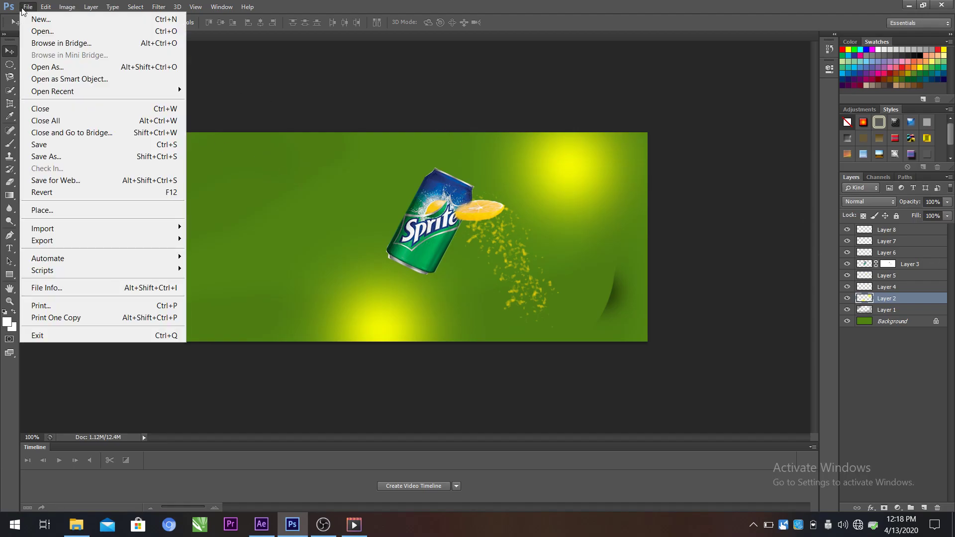
{"action": "left_click", "coordinate": [59, 145]}
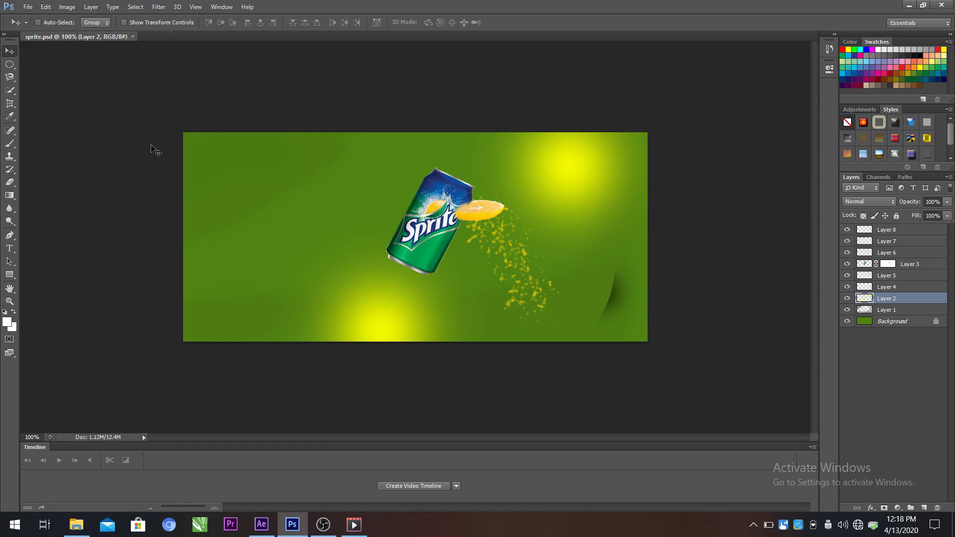
Browse File Explorer to DATA (D:) > DTS > DTS_pindahan > DTS > latihan > New folder > sprite
{"action": "left_click", "coordinate": [76, 525]}
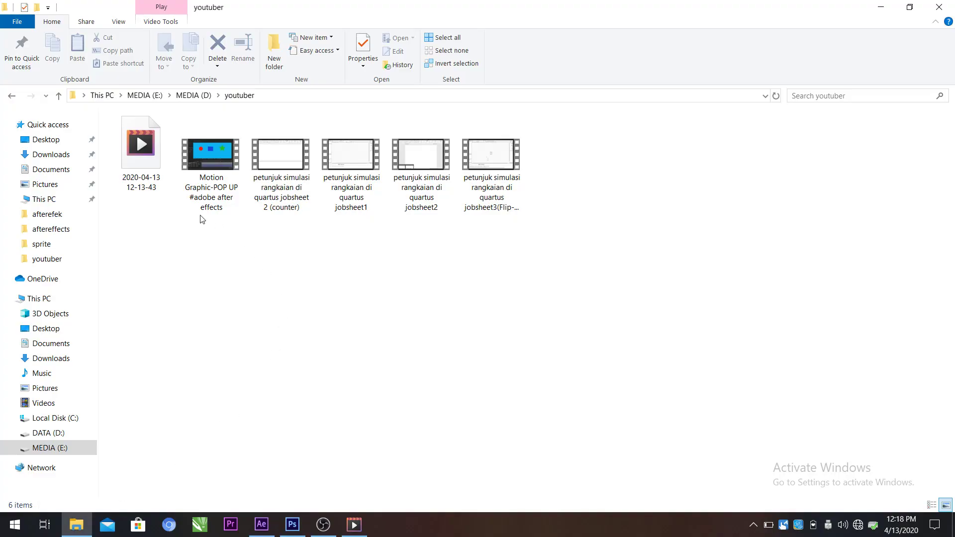
{"action": "left_click", "coordinate": [47, 433]}
{"action": "double_click", "coordinate": [139, 148]}
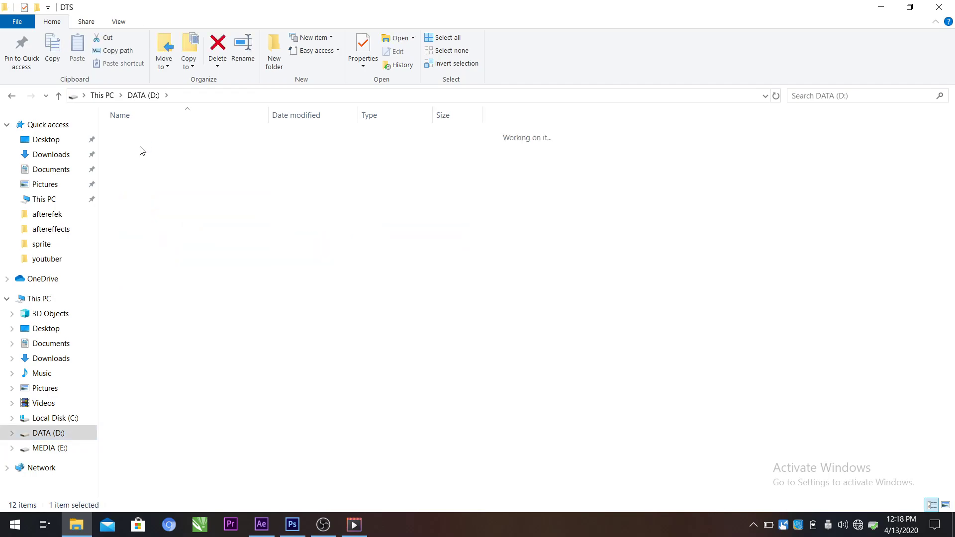
{"action": "left_click", "coordinate": [151, 192]}
{"action": "double_click", "coordinate": [153, 195]}
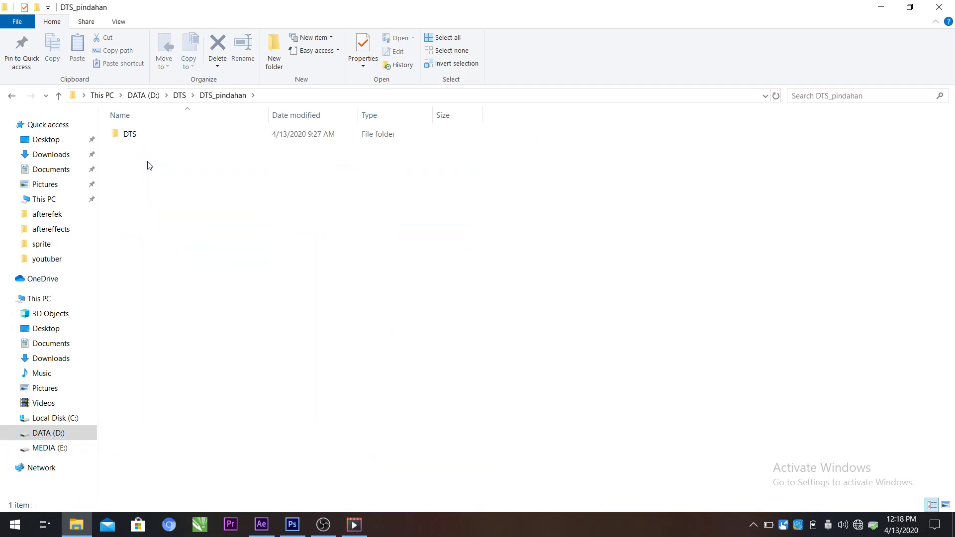
{"action": "double_click", "coordinate": [141, 136]}
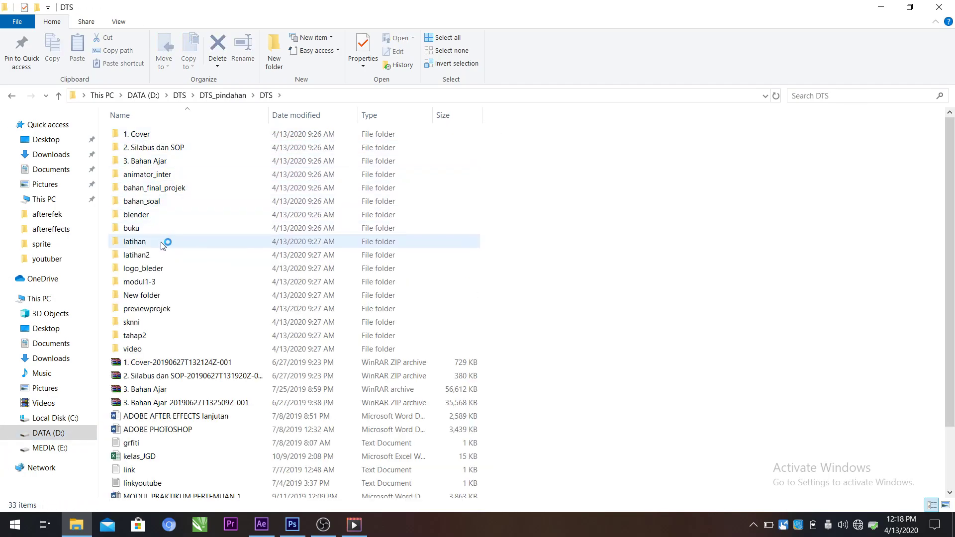
{"action": "double_click", "coordinate": [162, 243]}
{"action": "double_click", "coordinate": [144, 161]}
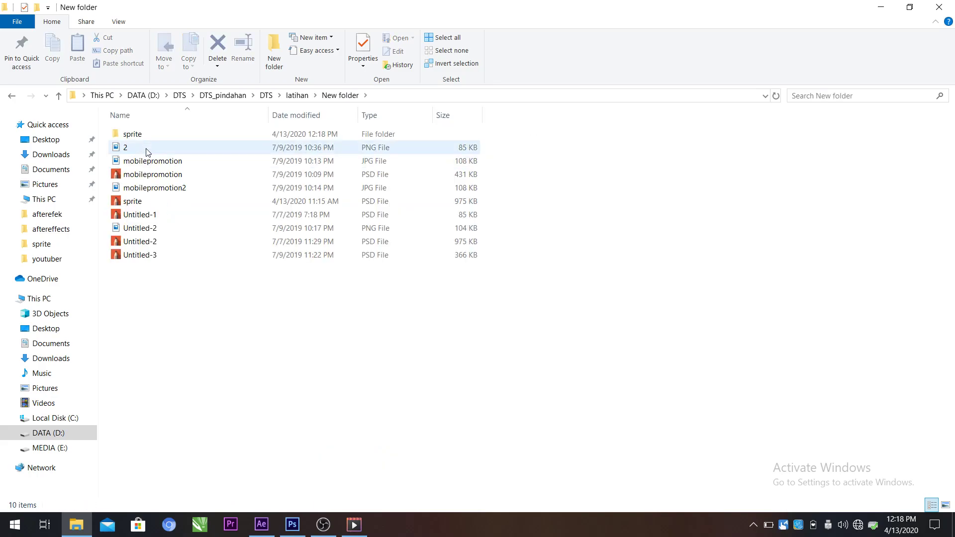
{"action": "double_click", "coordinate": [145, 136]}
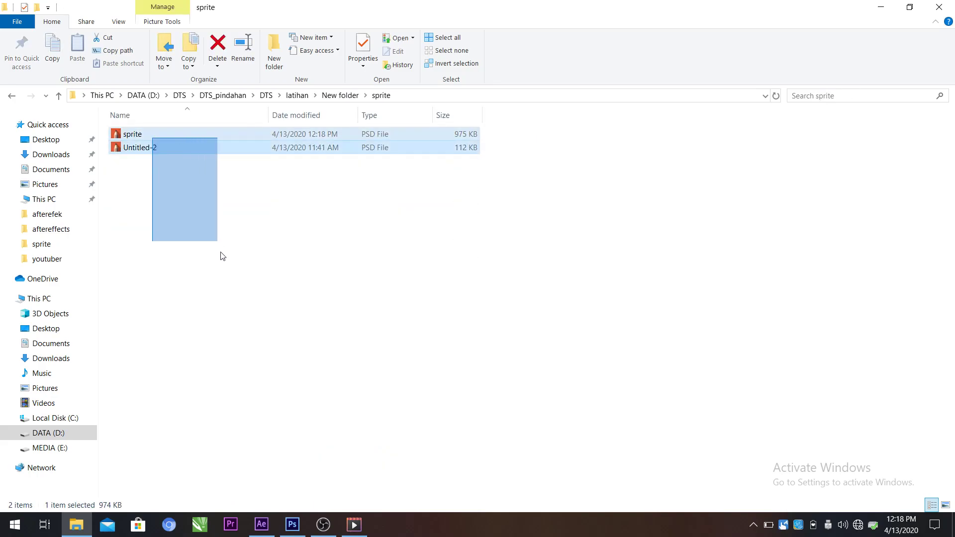
Select sprite.psd and drag it onto the After Effects taskbar icon
{"action": "left_click_drag", "start_coordinate": [153, 142], "coordinate": [239, 349]}
{"action": "left_click", "coordinate": [187, 160]}
{"action": "left_click", "coordinate": [182, 140]}
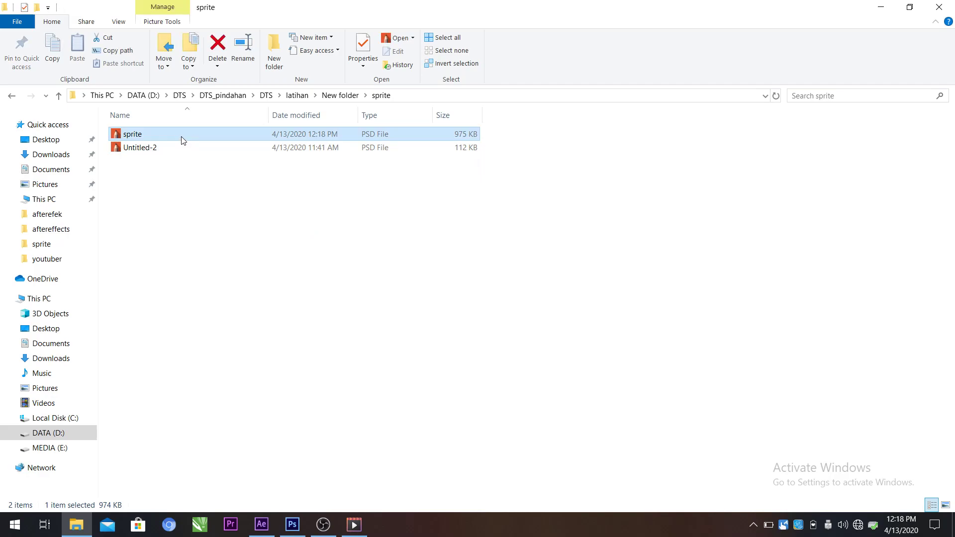
{"action": "left_click_drag", "start_coordinate": [182, 141], "coordinate": [263, 523]}
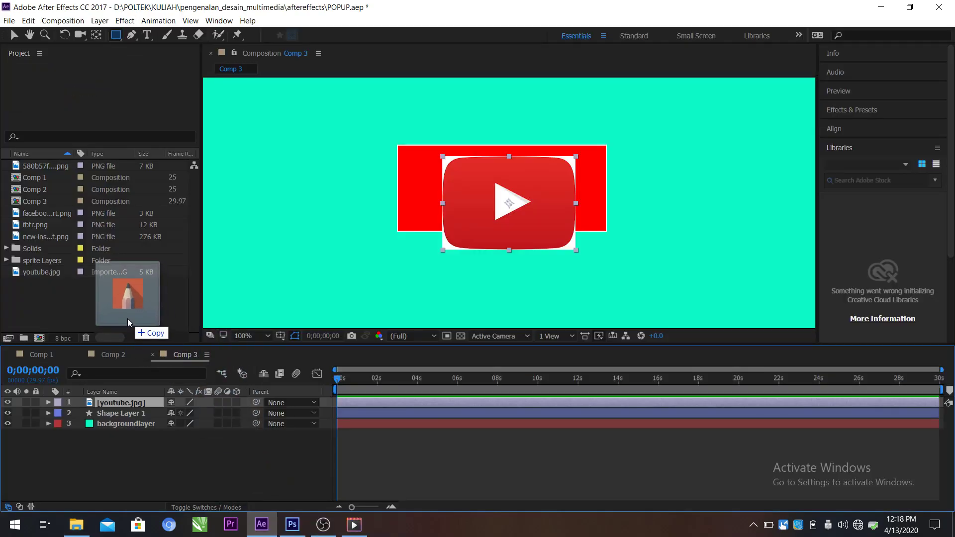
Drop sprite.psd into the Project panel and import it with Import Kind set to Composition
{"action": "left_click_drag", "start_coordinate": [263, 523], "coordinate": [127, 318]}
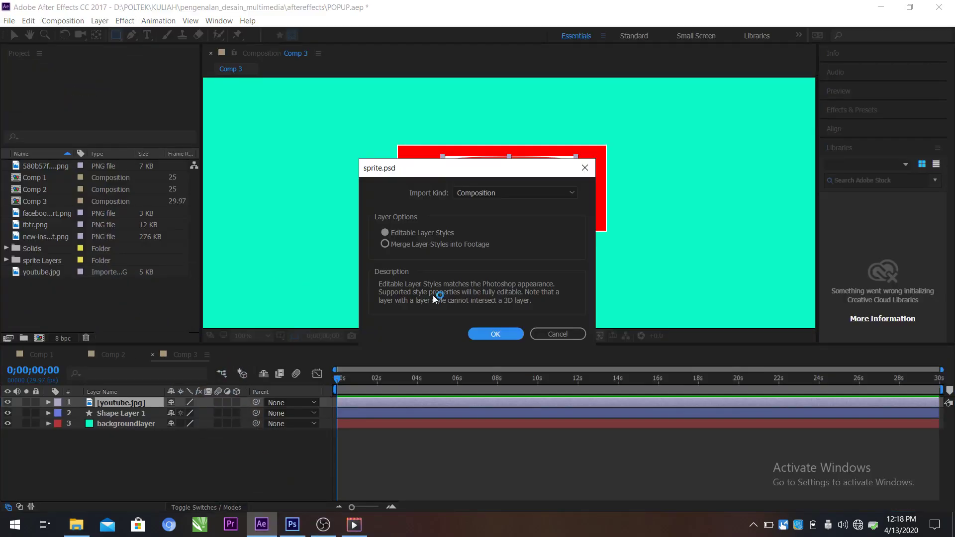
{"action": "left_click", "coordinate": [498, 192]}
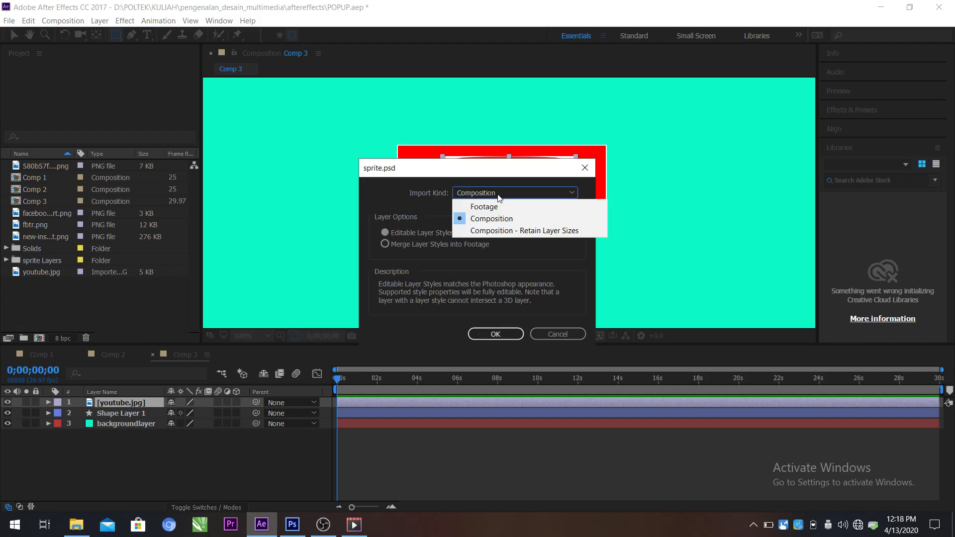
{"action": "left_click", "coordinate": [495, 207]}
{"action": "left_click", "coordinate": [499, 194]}
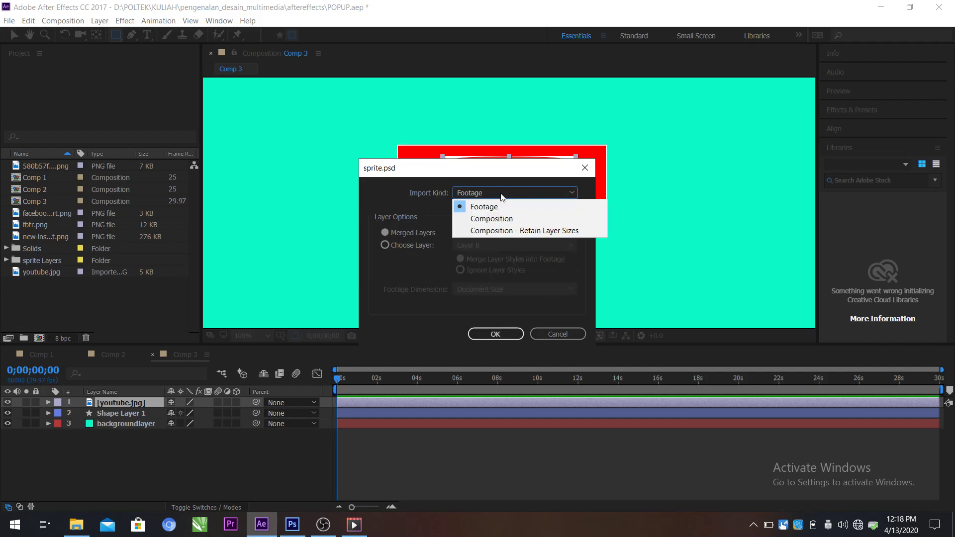
{"action": "left_click", "coordinate": [505, 219]}
{"action": "left_click", "coordinate": [495, 334]}
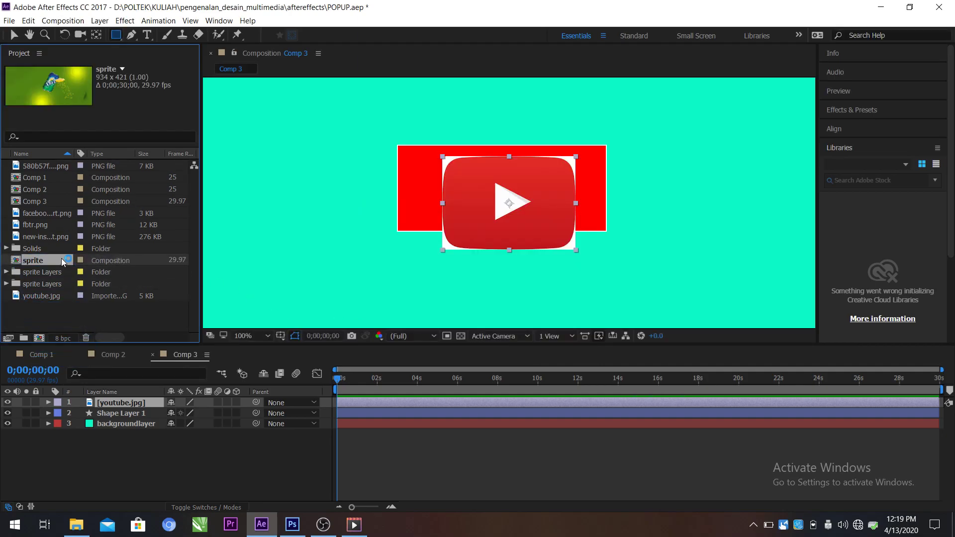
Create Comp 4 at 1920×1080 and drag the sprite composition into its timeline
{"action": "left_click", "coordinate": [53, 21]}
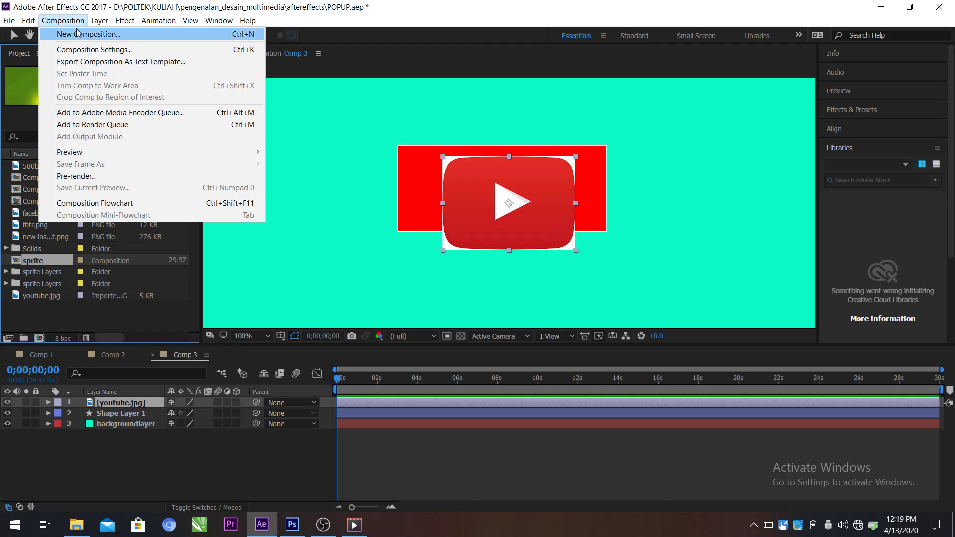
{"action": "left_click", "coordinate": [70, 32]}
{"action": "left_click", "coordinate": [545, 389]}
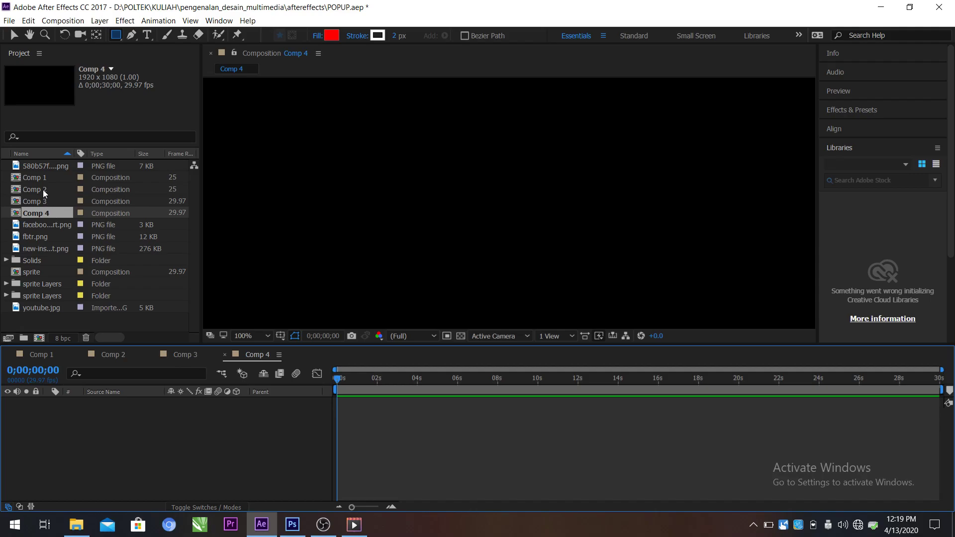
{"action": "left_click", "coordinate": [50, 269]}
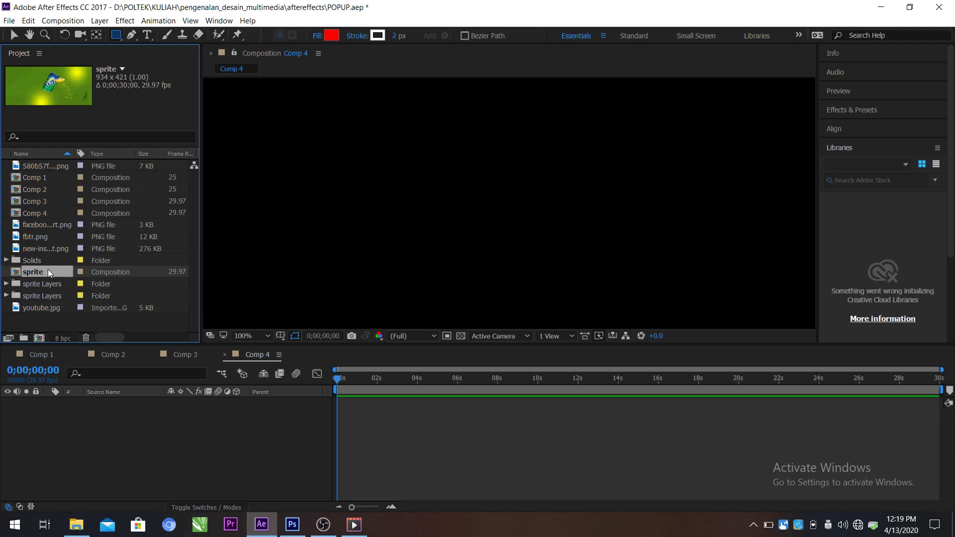
{"action": "left_click_drag", "start_coordinate": [48, 269], "coordinate": [81, 414]}
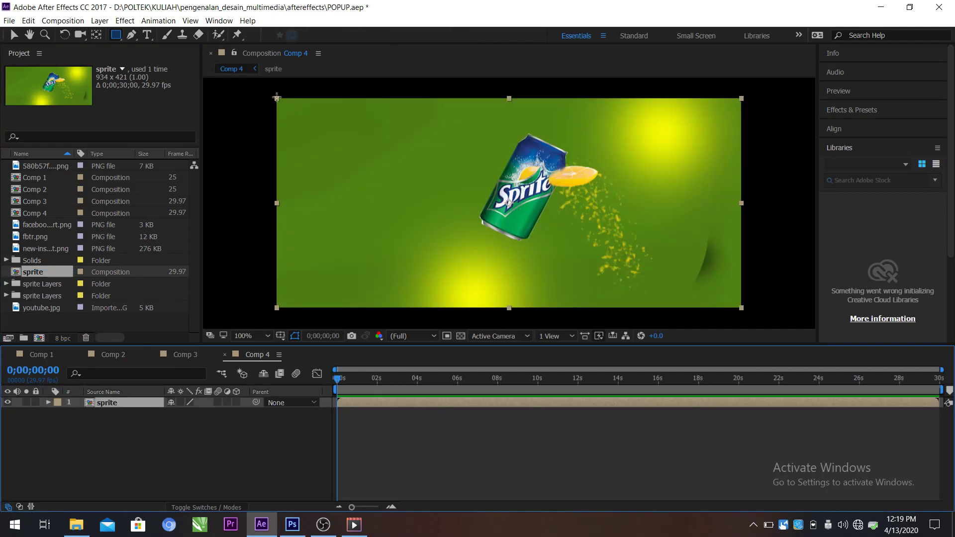
With the Selection tool, drag the sprite layer's handles outward until it fills Comp 4
{"action": "left_click", "coordinate": [14, 35]}
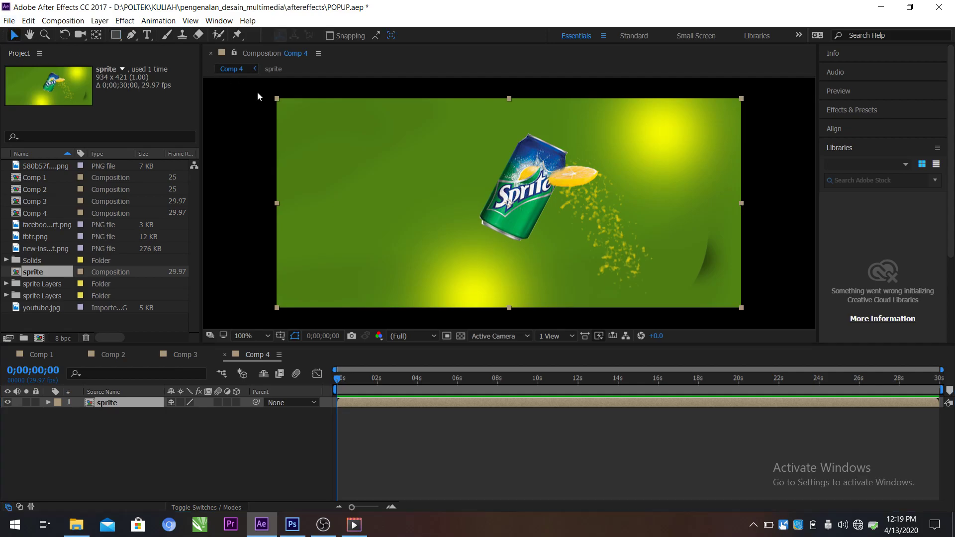
{"action": "mouse_move", "coordinate": [277, 99]}
{"action": "left_mouse_down"}
{"action": "mouse_move", "coordinate": [206, 70]}
{"action": "mouse_move", "coordinate": [225, 71]}
{"action": "left_mouse_up"}
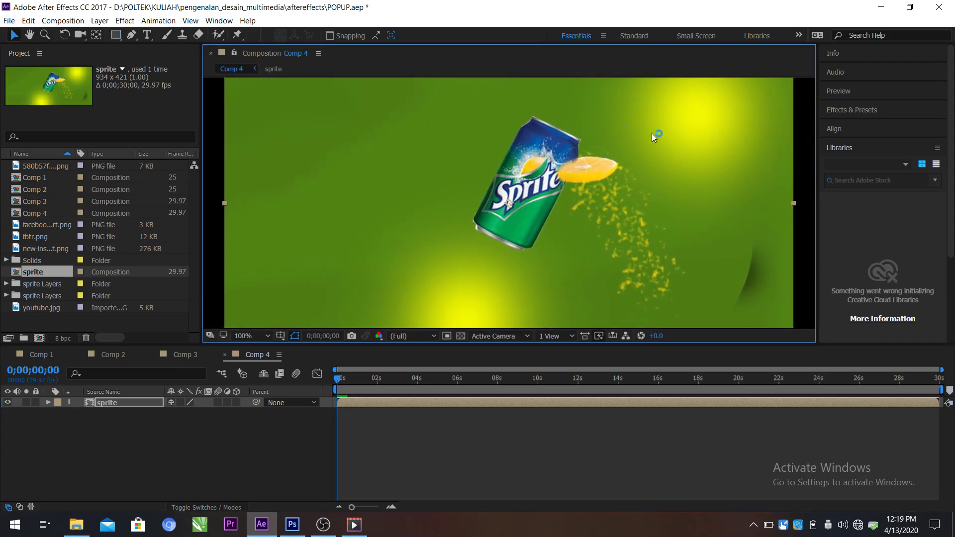
{"action": "left_click_drag", "start_coordinate": [794, 203], "coordinate": [813, 201]}
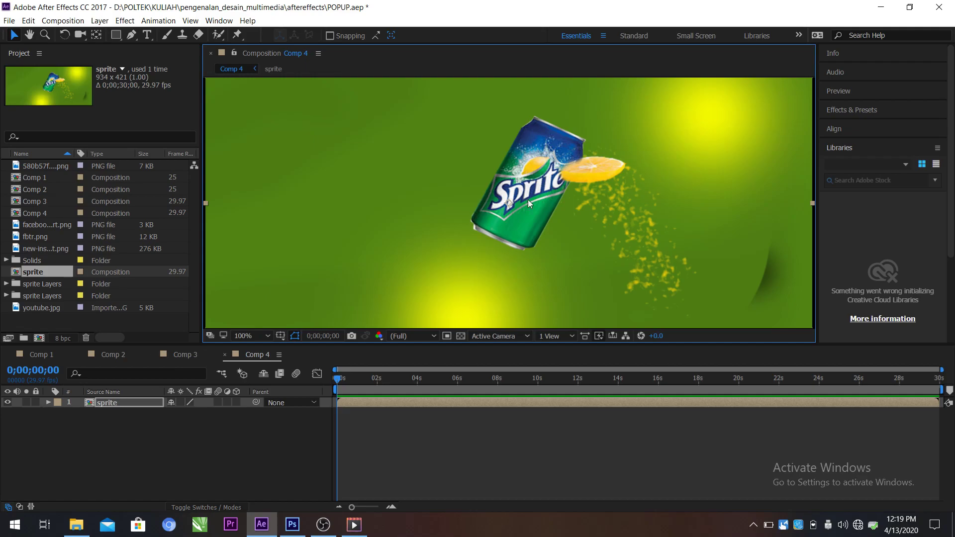
Open the sprite composition and select Layers 6, 3 and 4
{"action": "double_click", "coordinate": [128, 403]}
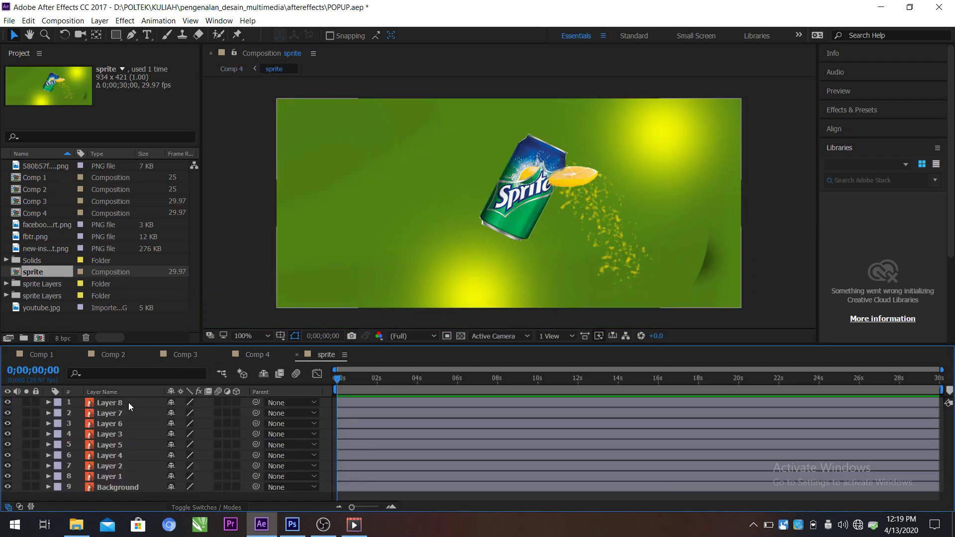
{"action": "left_click", "coordinate": [118, 425]}
{"action": "left_click", "coordinate": [111, 436]}
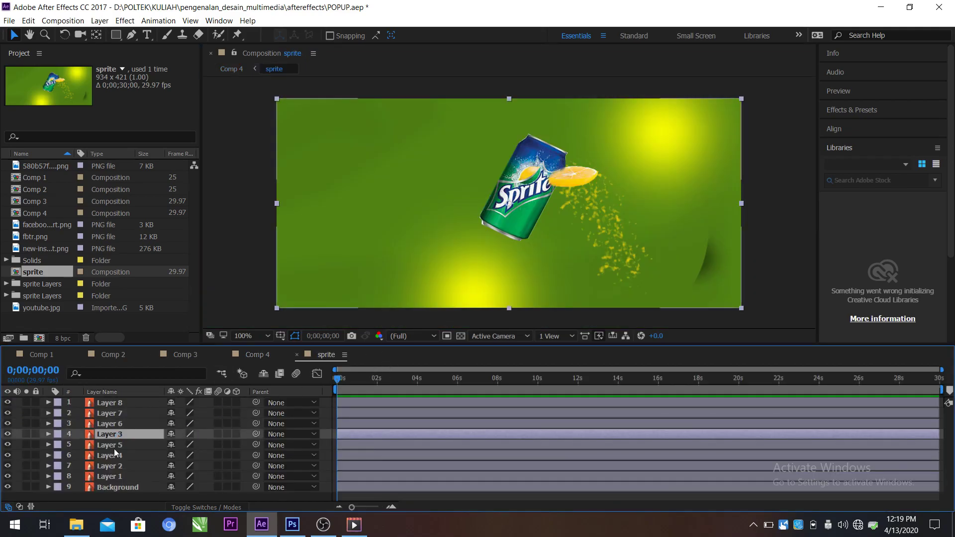
{"action": "left_click", "coordinate": [111, 458]}
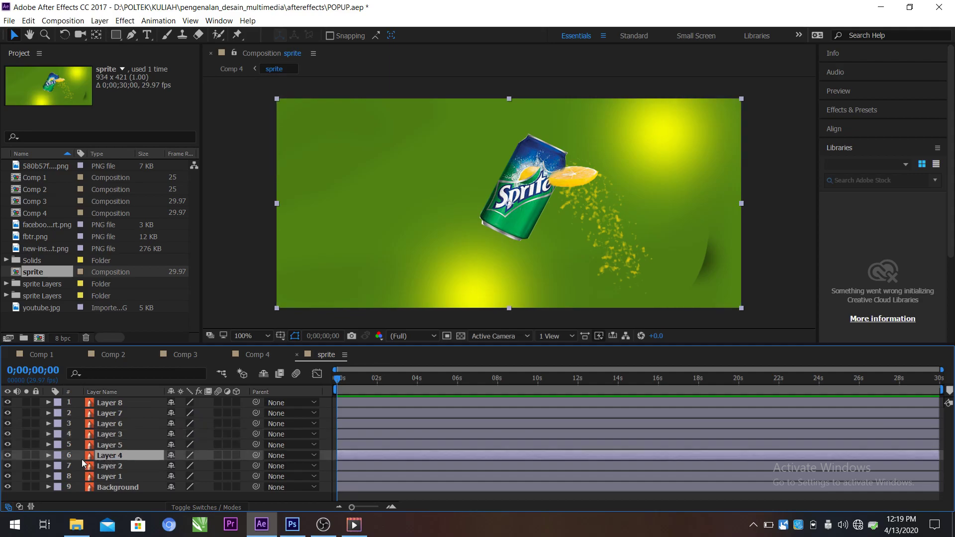
Toggle the lemon slice and the Layer 8, 7 and 6 splash particles off and back on
{"action": "left_click", "coordinate": [8, 455]}
{"action": "left_click", "coordinate": [7, 456]}
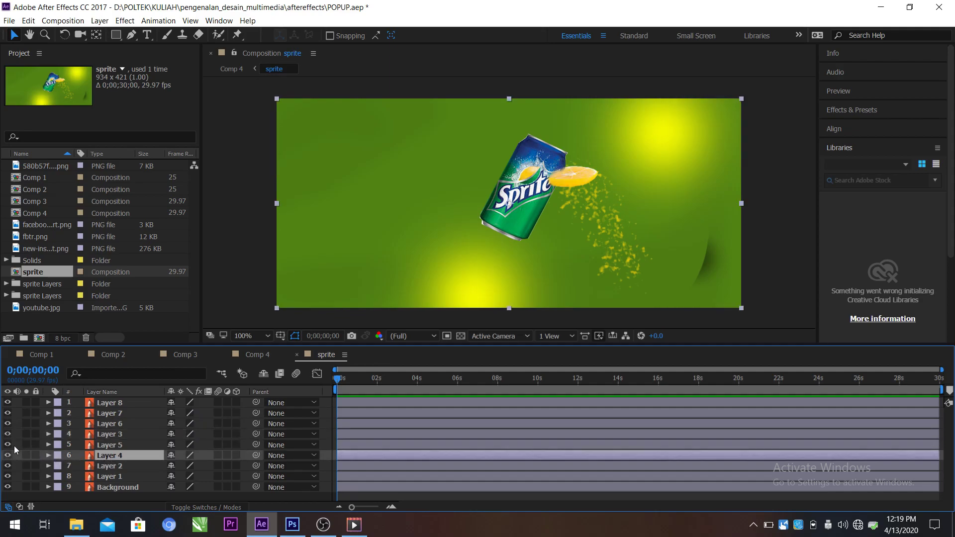
{"action": "left_click", "coordinate": [7, 402]}
{"action": "left_click", "coordinate": [8, 413]}
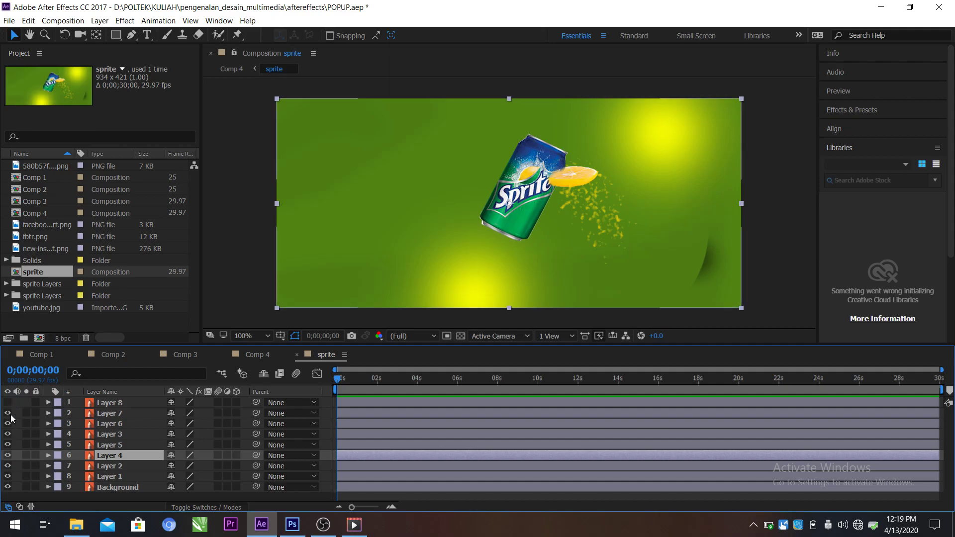
{"action": "left_click", "coordinate": [9, 424]}
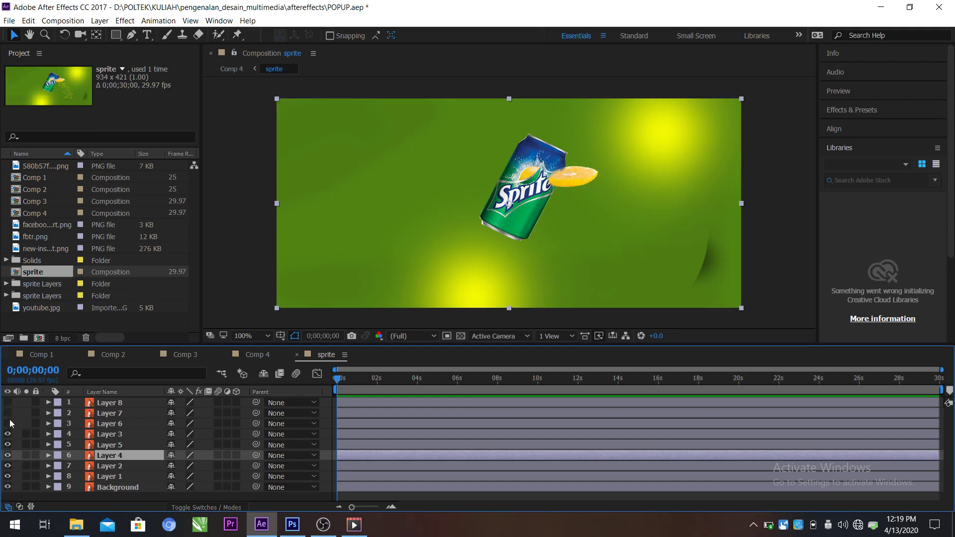
{"action": "left_click", "coordinate": [7, 424]}
{"action": "left_click", "coordinate": [8, 413]}
{"action": "left_click", "coordinate": [8, 402]}
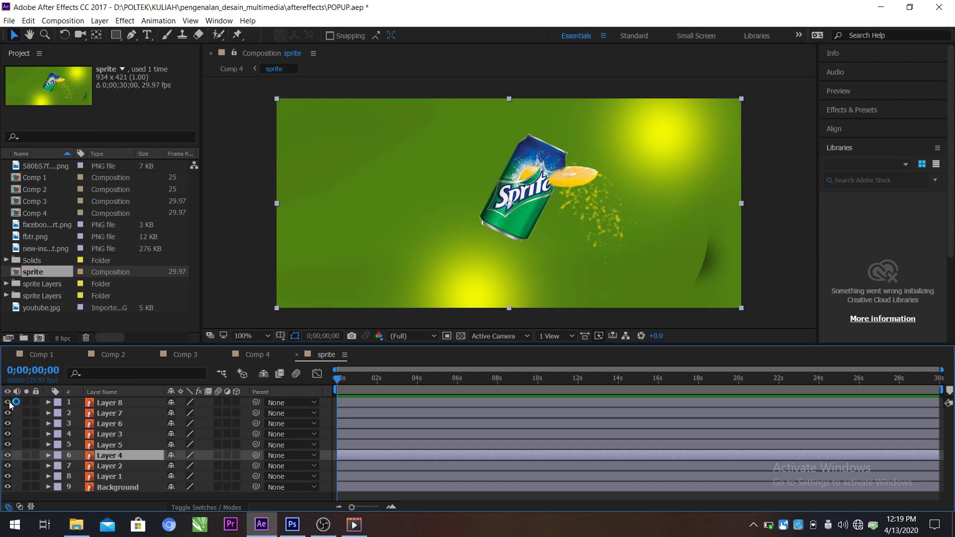
{"action": "left_click", "coordinate": [12, 443]}
Hide and reshow Layer 5, the lemon slice, the yellow glows and the Sprite can
{"action": "left_click", "coordinate": [9, 445]}
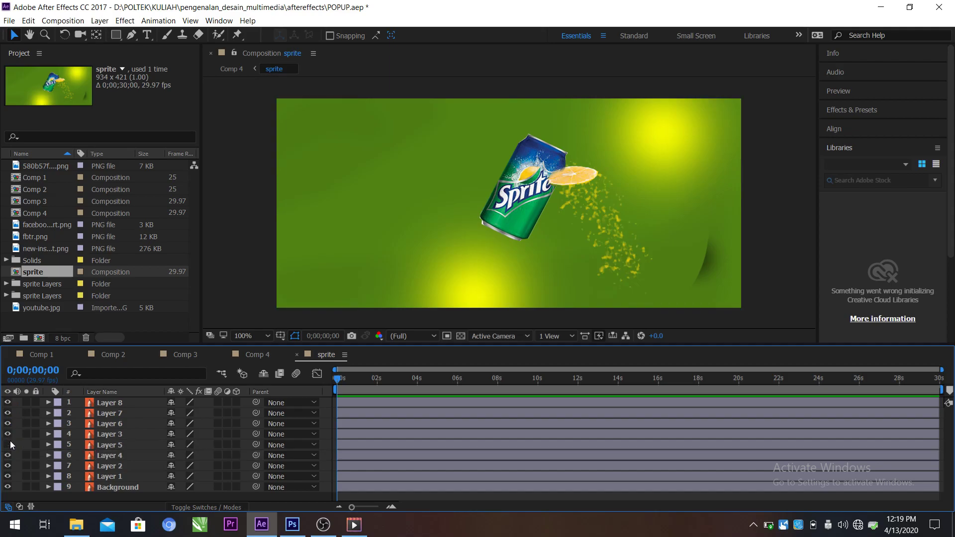
{"action": "left_click", "coordinate": [8, 445]}
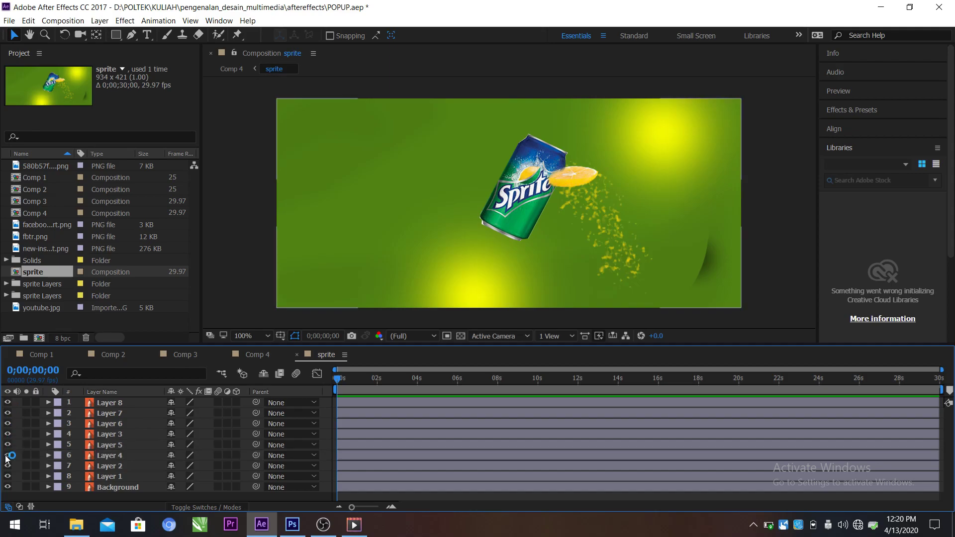
{"action": "left_click", "coordinate": [7, 455]}
{"action": "left_click", "coordinate": [7, 456]}
{"action": "left_click", "coordinate": [7, 465]}
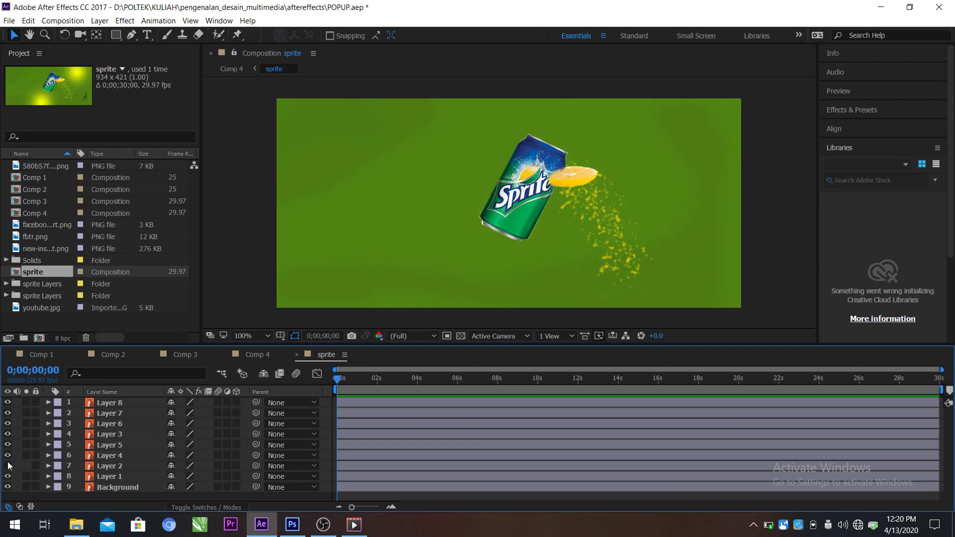
{"action": "left_click", "coordinate": [8, 466]}
{"action": "left_click", "coordinate": [7, 435]}
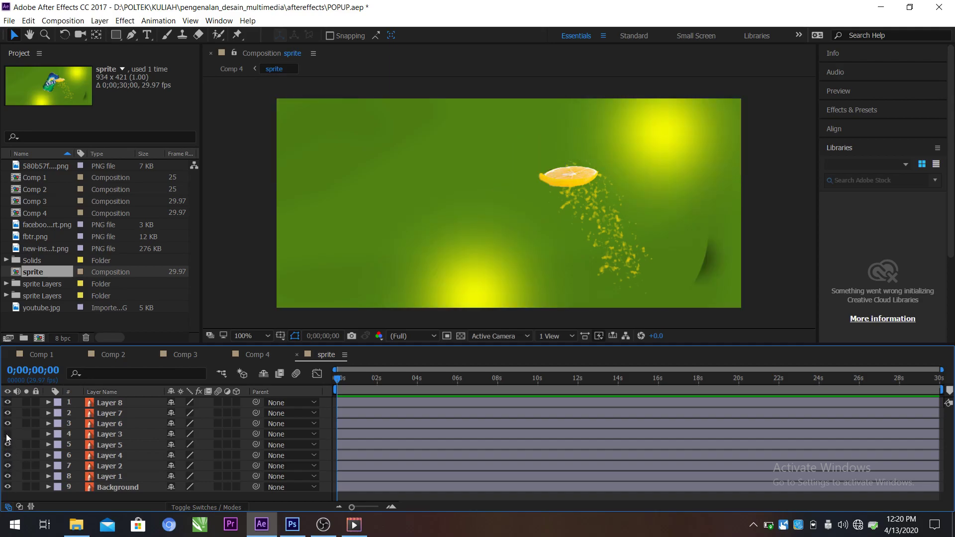
{"action": "left_click", "coordinate": [7, 435]}
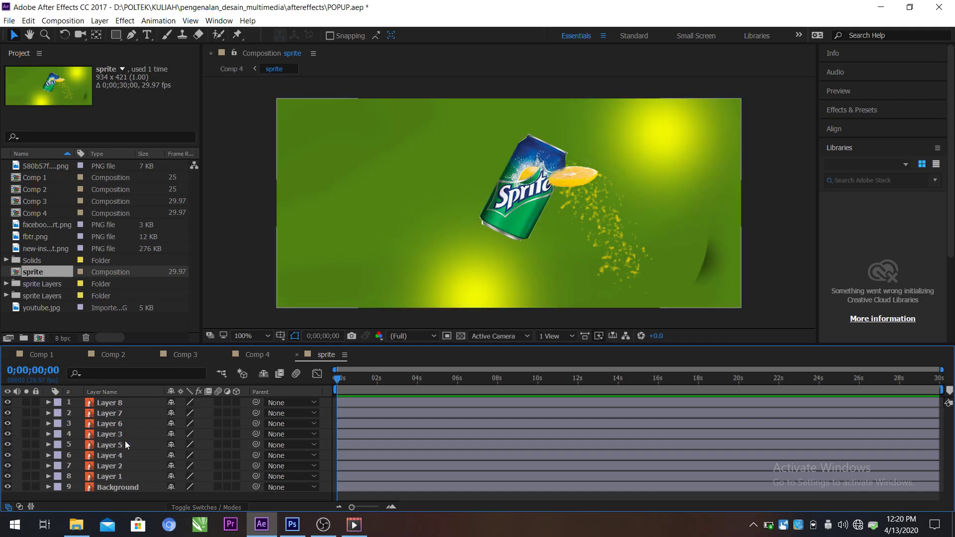
Select Layers 8, 7 and 6, then play the sprite_1 video in Movies & TV
{"action": "left_click", "coordinate": [102, 404]}
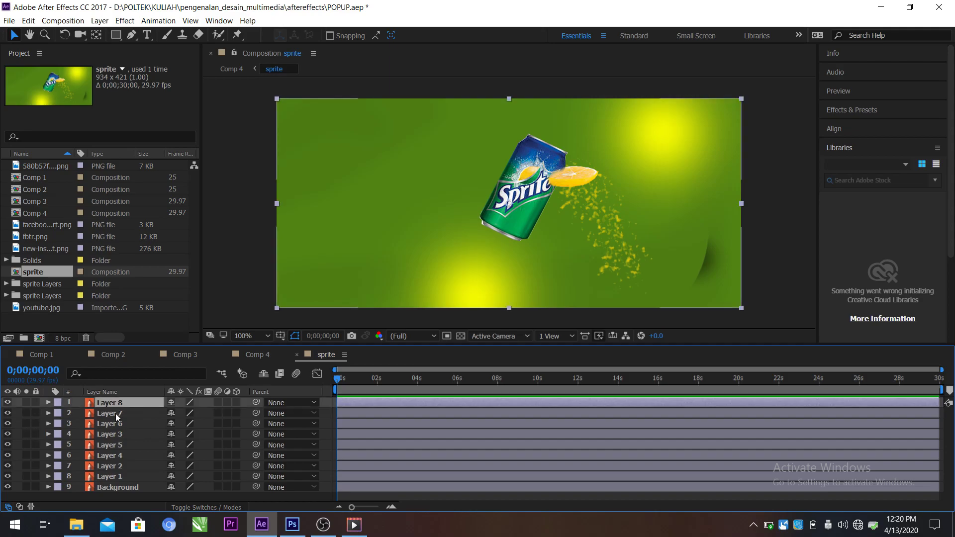
{"action": "left_click", "coordinate": [97, 412]}
{"action": "left_click", "coordinate": [95, 425]}
{"action": "left_click", "coordinate": [102, 414]}
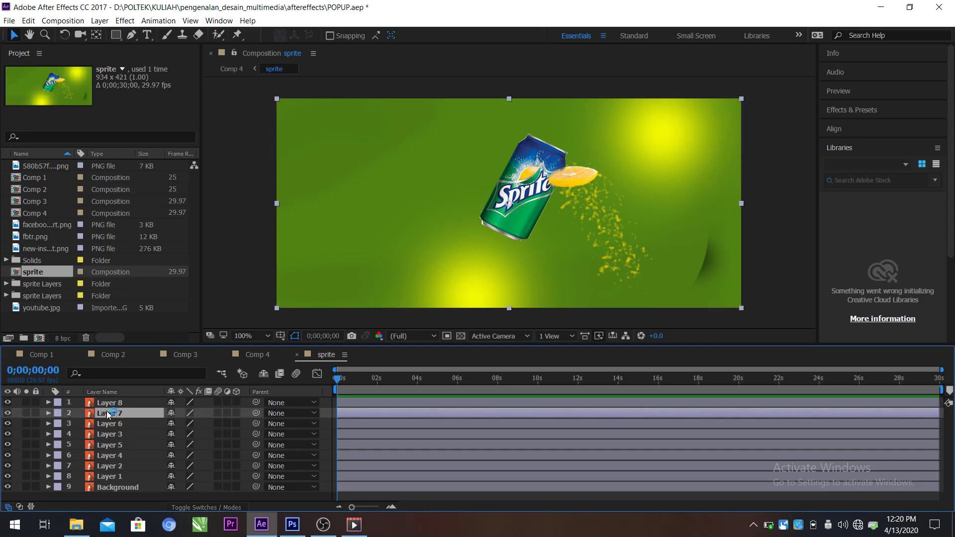
{"action": "left_click", "coordinate": [109, 405]}
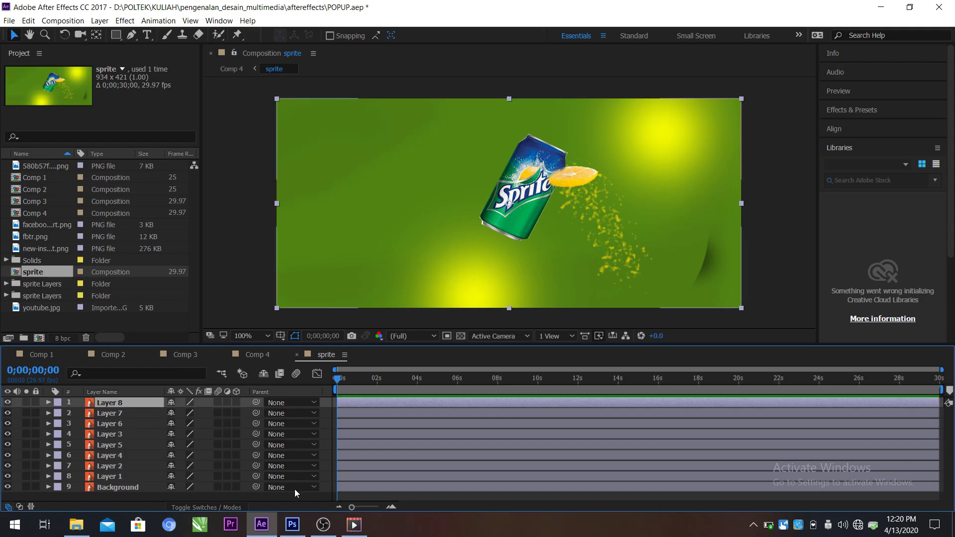
{"action": "left_click", "coordinate": [354, 525]}
{"action": "left_click", "coordinate": [478, 488]}
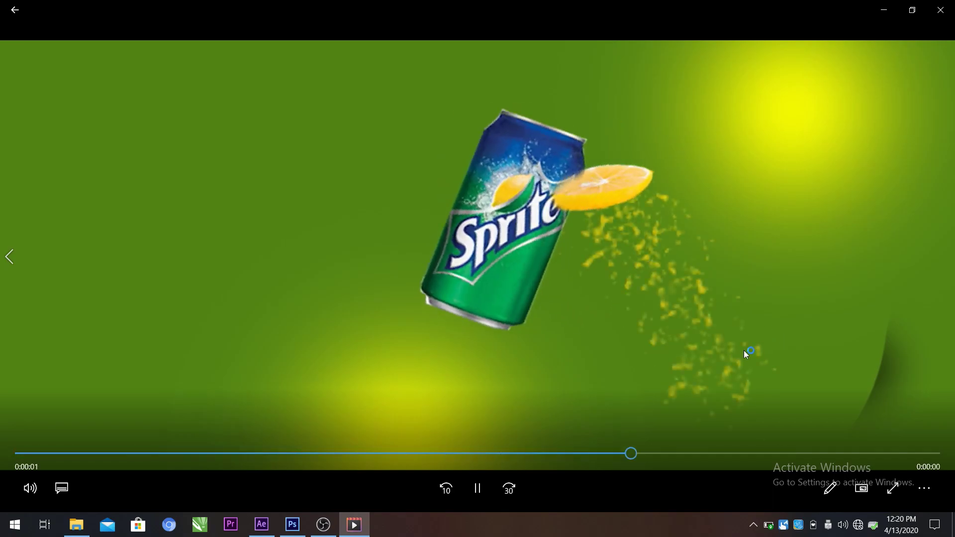
After the Sprite clip plays, switch away from Movies & TV back toward After Effects
{"action": "left_click", "coordinate": [271, 517]}
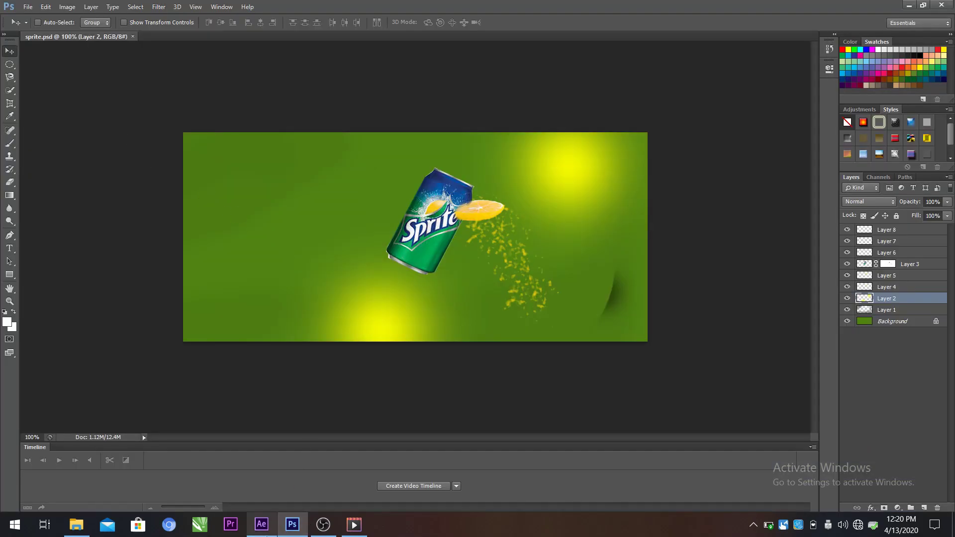
Leave Photoshop's sprite.psd and bring After Effects' sprite composition to the front
{"action": "left_click", "coordinate": [269, 524]}
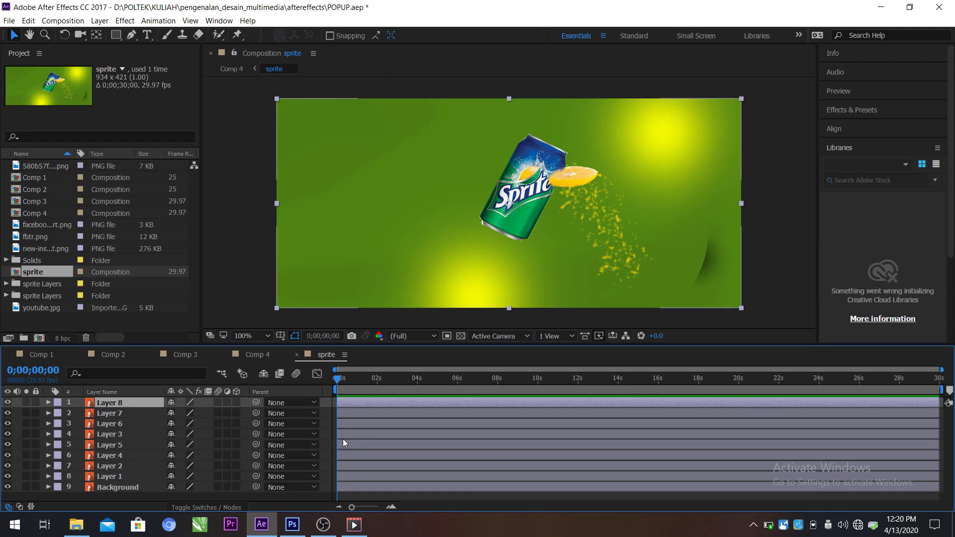
Bring the Movies & TV player with the Sprite reference video to the front
{"action": "left_click", "coordinate": [355, 525]}
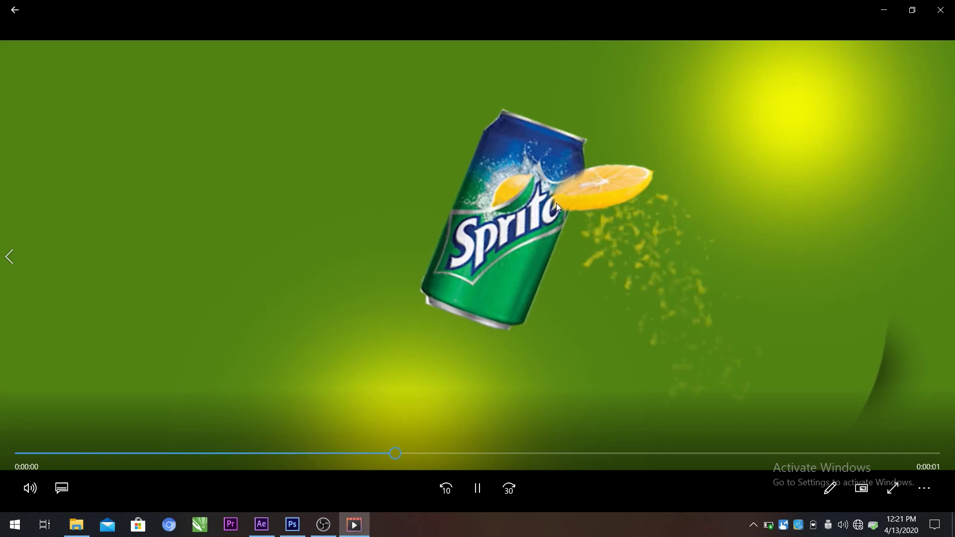
Alternate between the sprite composition and the Sprite video, ending in After Effects
{"action": "left_click", "coordinate": [261, 524]}
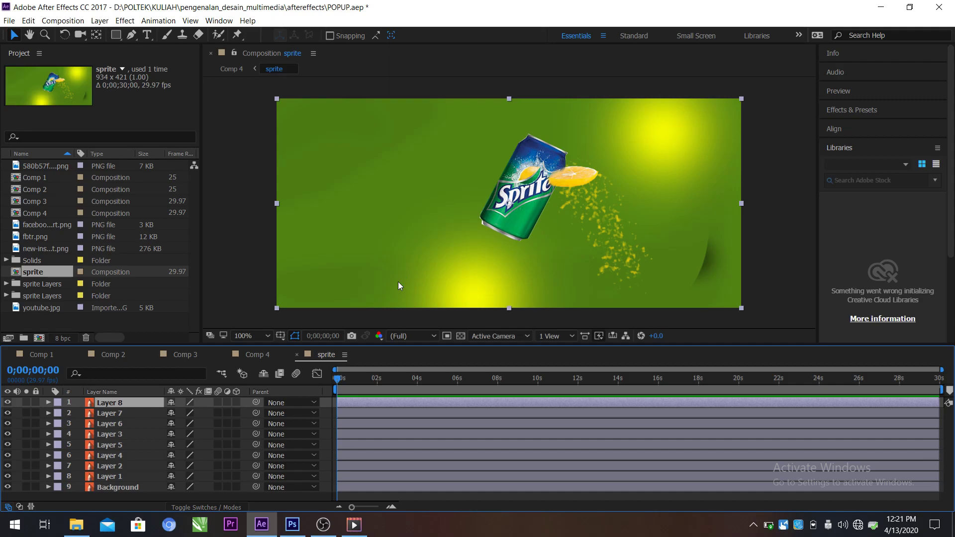
{"action": "left_click", "coordinate": [355, 525]}
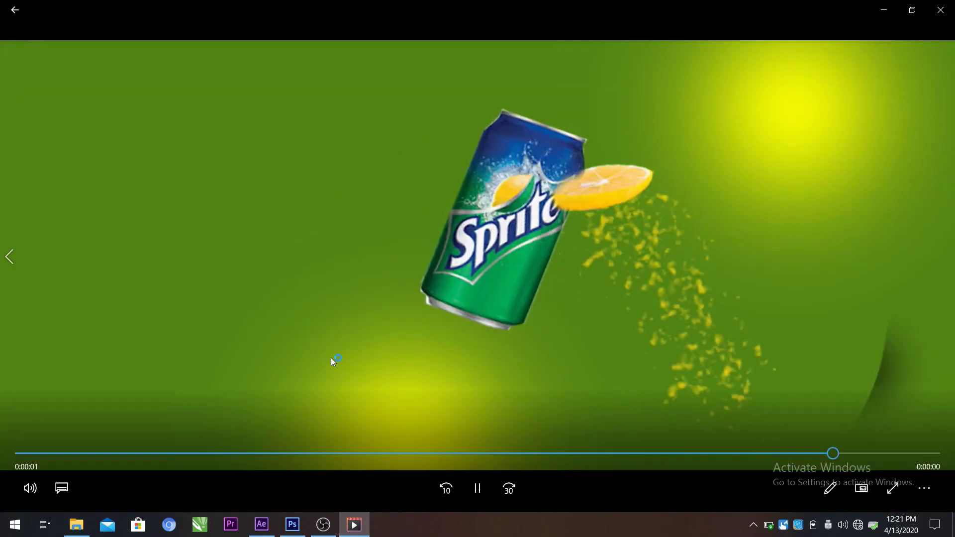
{"action": "left_click", "coordinate": [262, 525]}
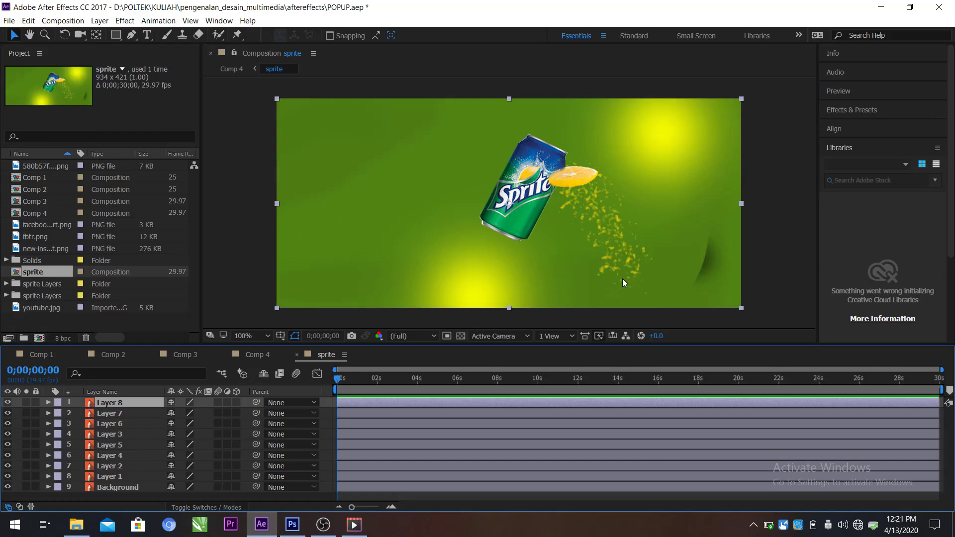